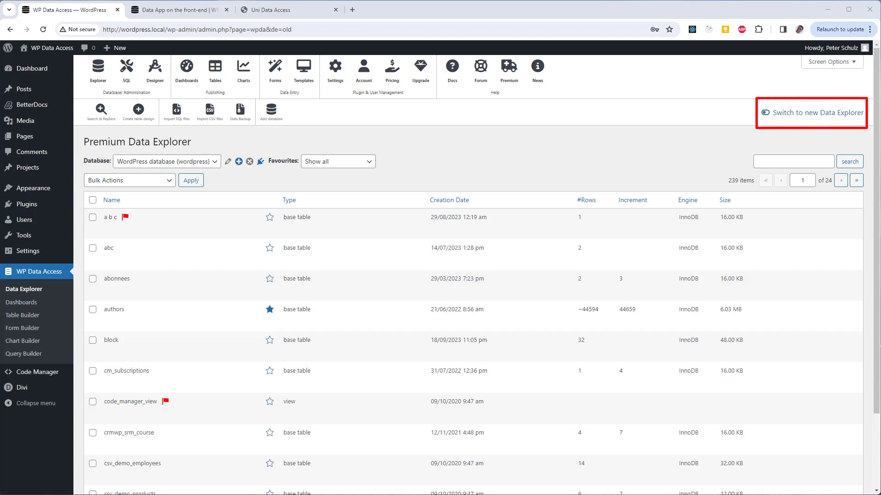
- Switch from the classic view to the new Premium Data Explorer
left_click(812, 114)
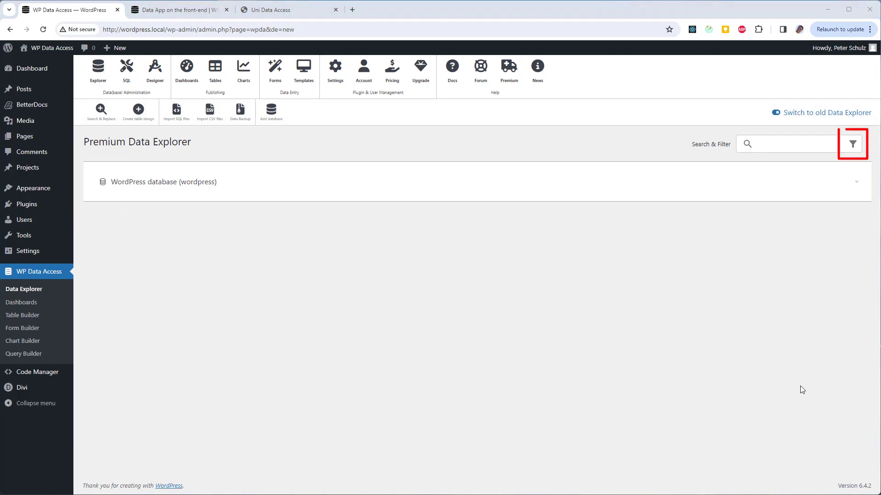
left_click(850, 146)
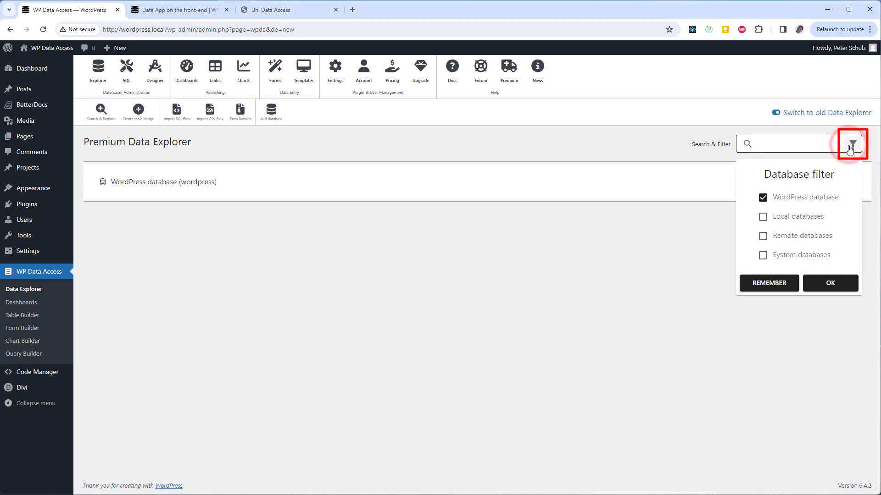
left_click(814, 218)
left_click(804, 234)
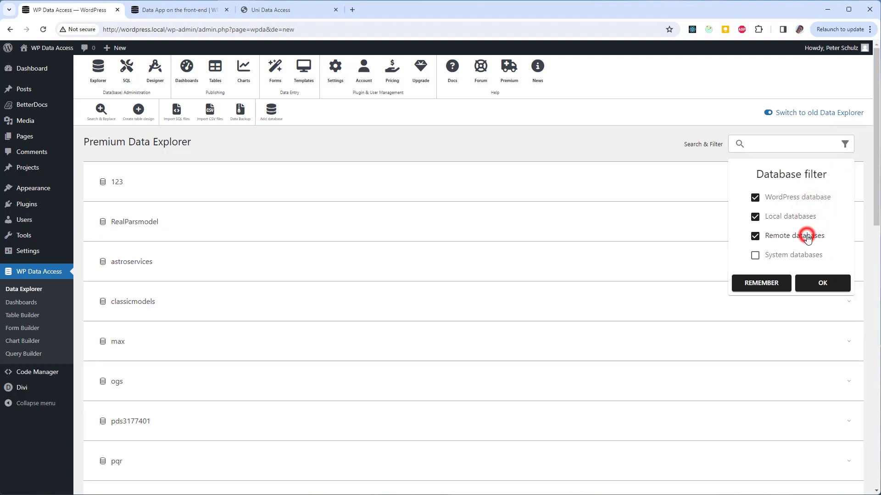
left_click(755, 138)
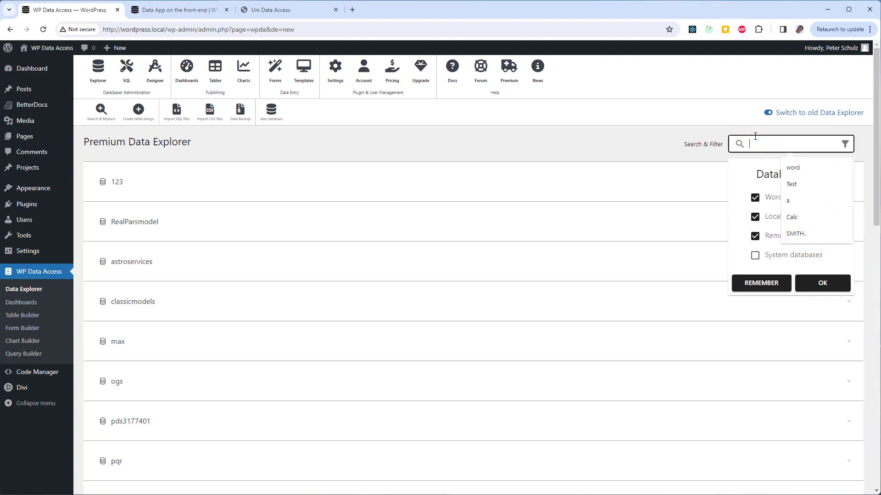
type("wordpress")
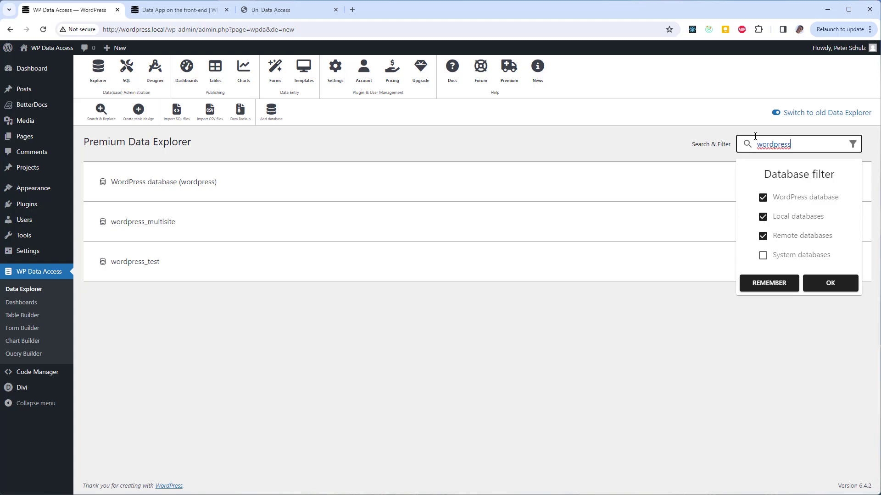
double_click(755, 137)
key("BackSpace")
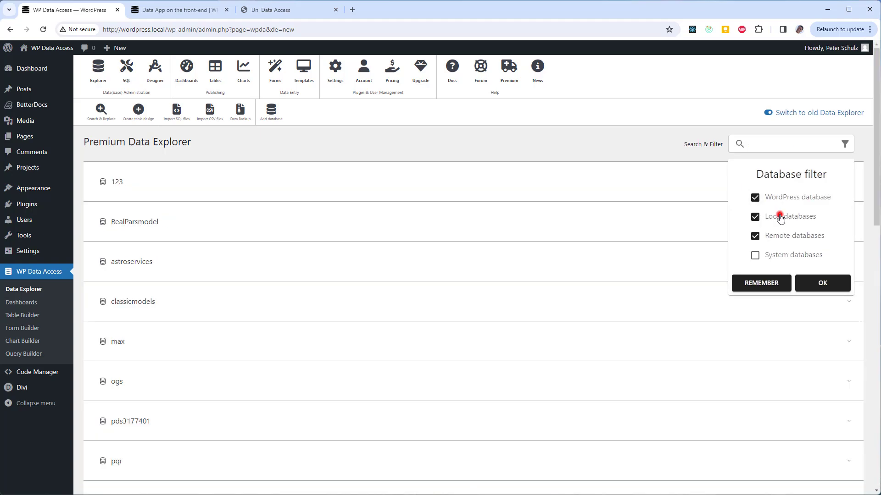
left_click(780, 217)
left_click(780, 235)
left_click(832, 280)
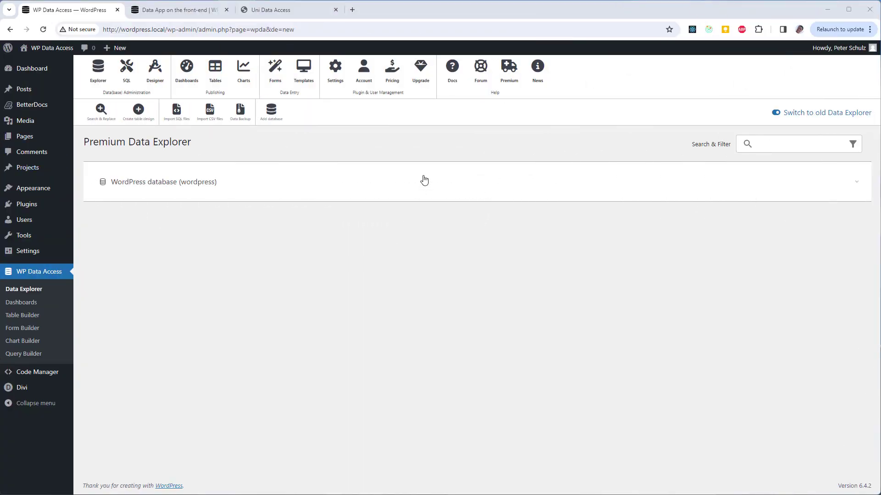
- Expand the WordPress database, peek at Functions, Stored Procedures and Views, then expand Tables
left_click(424, 179)
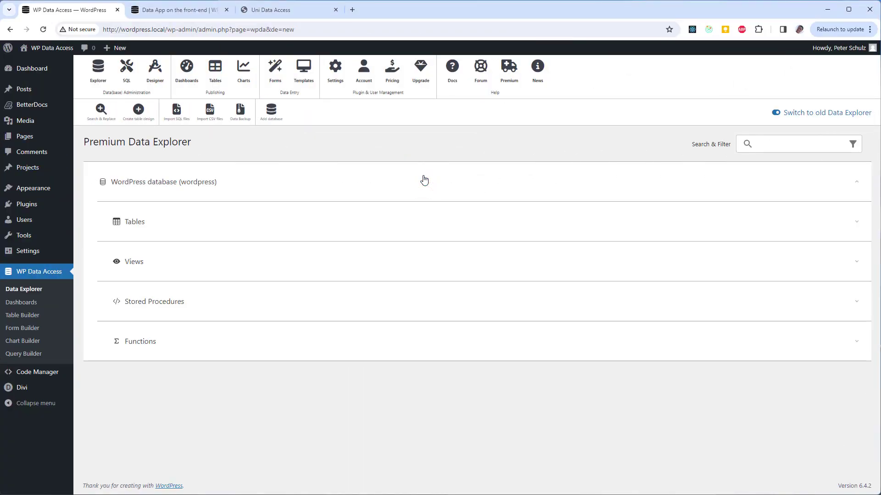
left_click(223, 350)
left_click(223, 350)
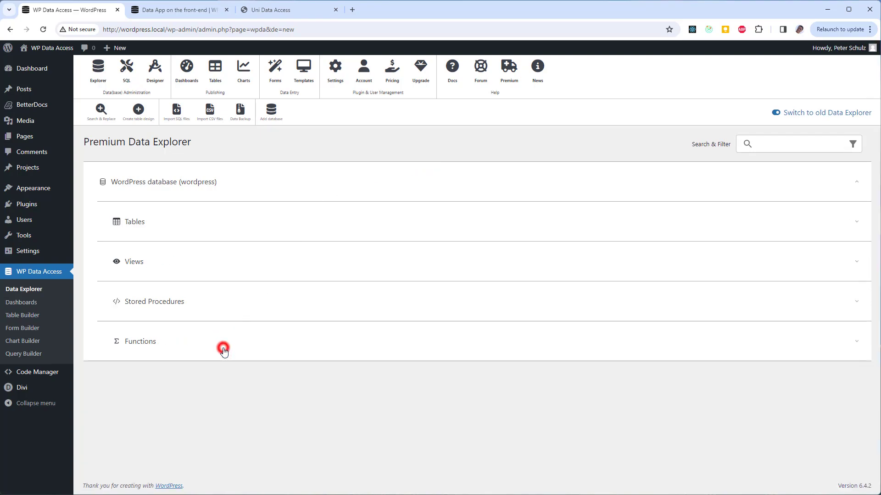
left_click(241, 312)
left_click(243, 305)
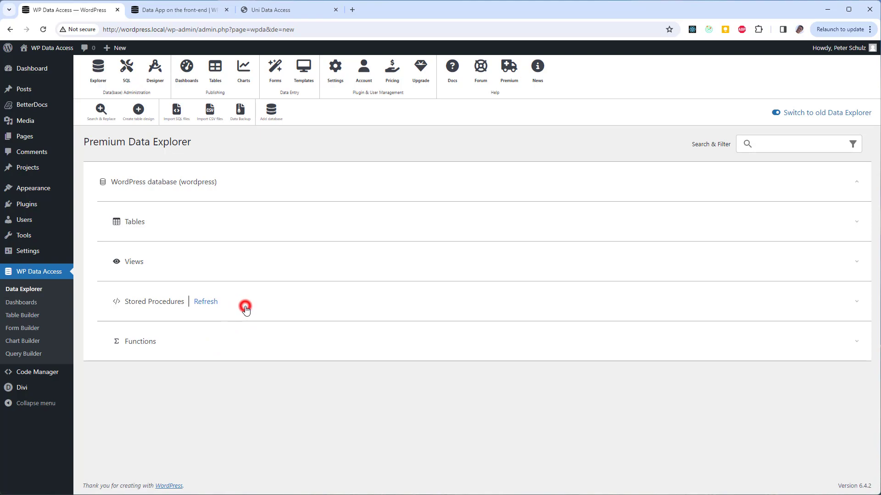
left_click(248, 270)
left_click(249, 270)
left_click(254, 221)
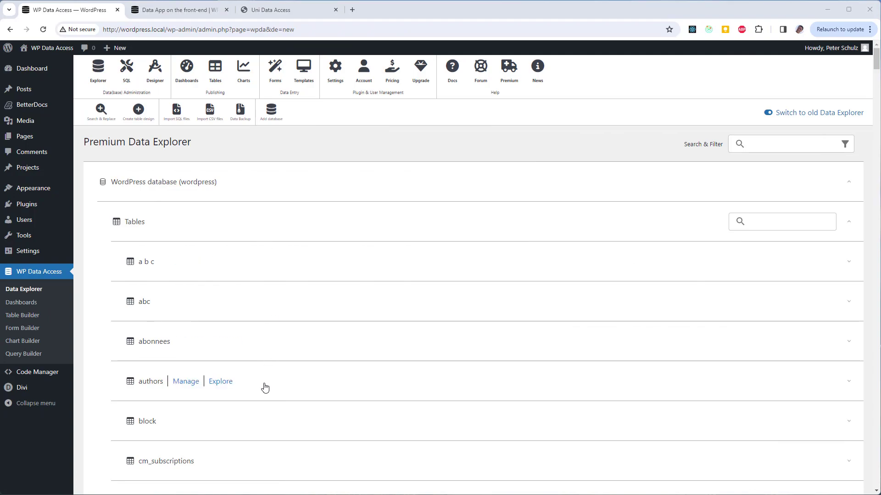
- Browse the authors table's triggers, foreign keys, indexes and columns, then bring up its Manage panel
left_click(265, 388)
scroll(265, 388, "down", 3)
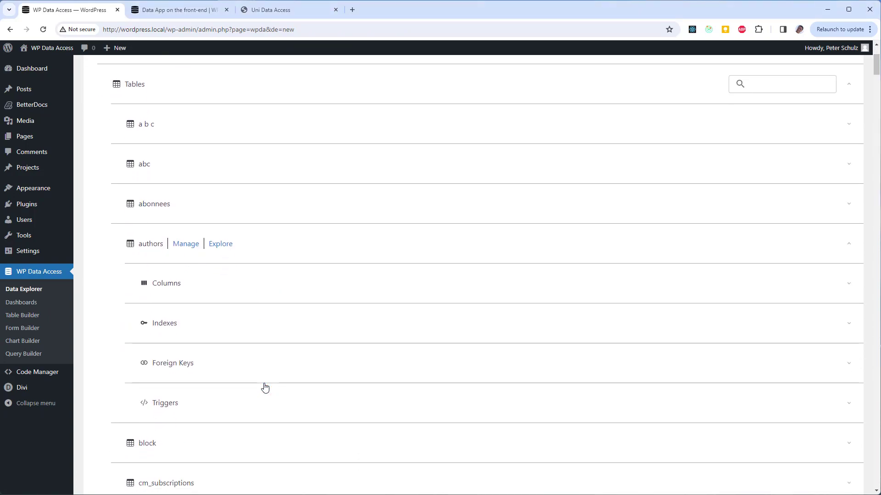
left_click(266, 402)
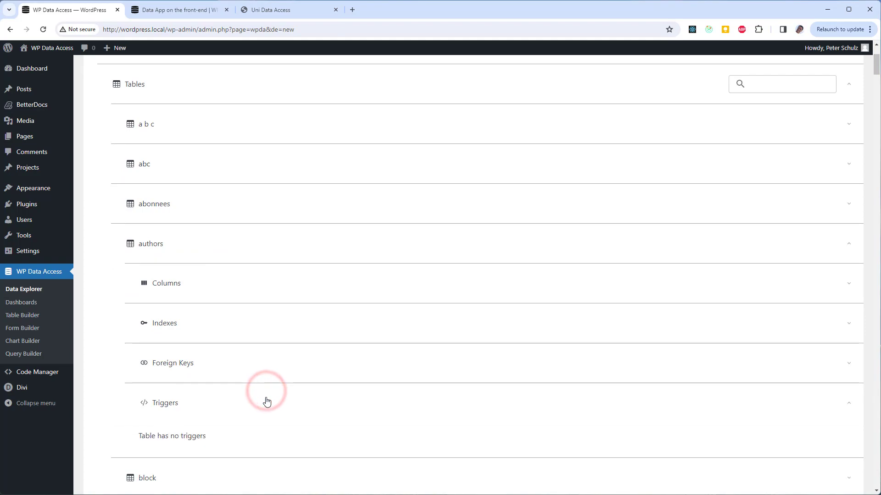
left_click(267, 402)
left_click(272, 367)
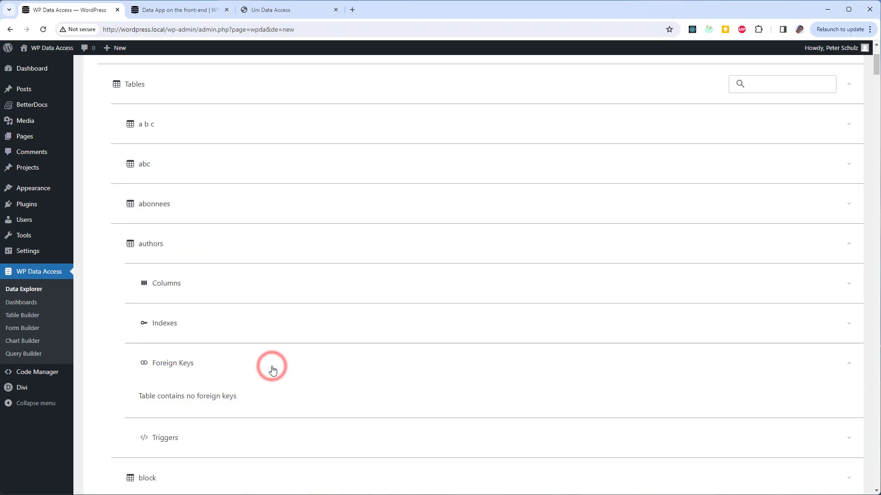
left_click(273, 369)
left_click(277, 320)
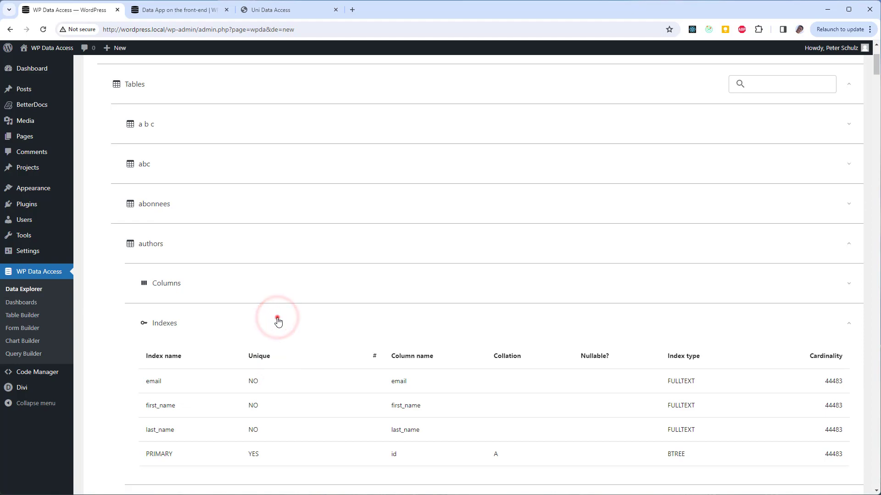
left_click(277, 320)
left_click(276, 282)
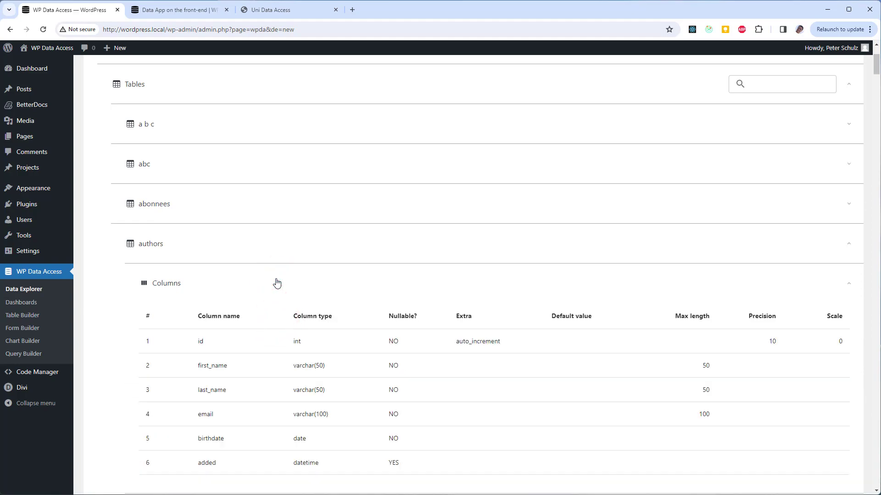
mouse_move(151, 243)
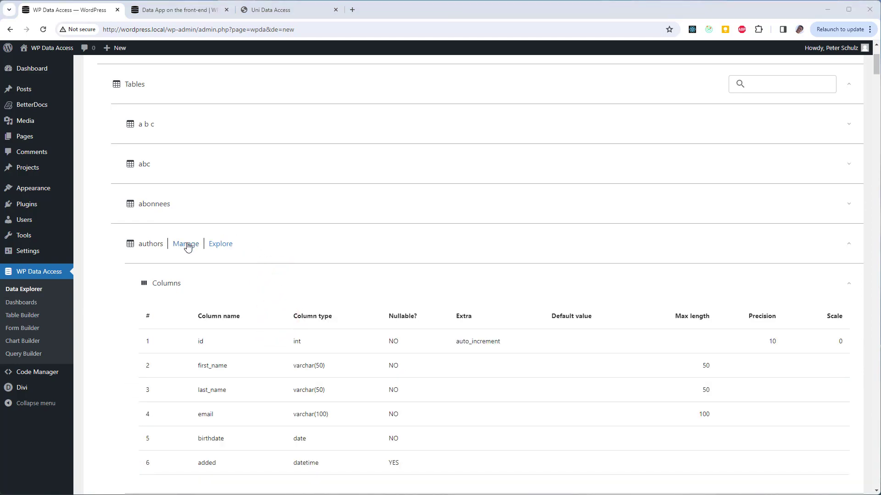
left_click(186, 245)
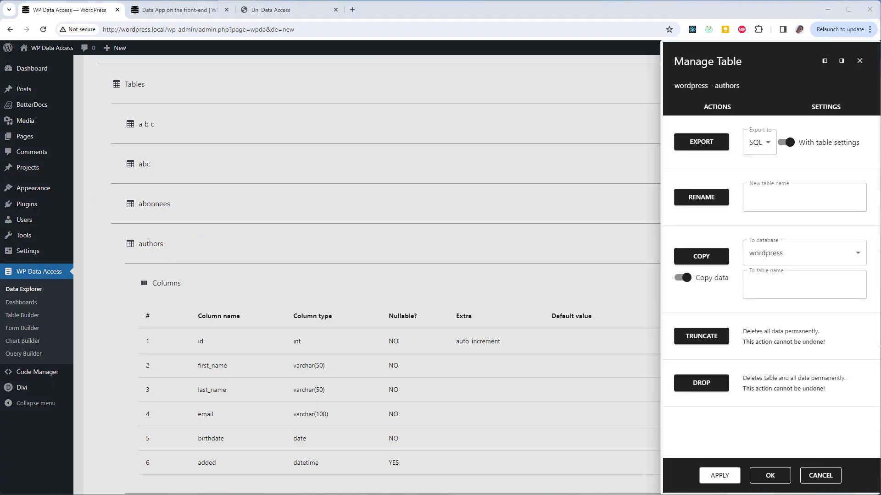
- Review the authors Table Settings, Column Settings and REST API settings, ending on the Reset options
left_click(832, 110)
left_click(821, 133)
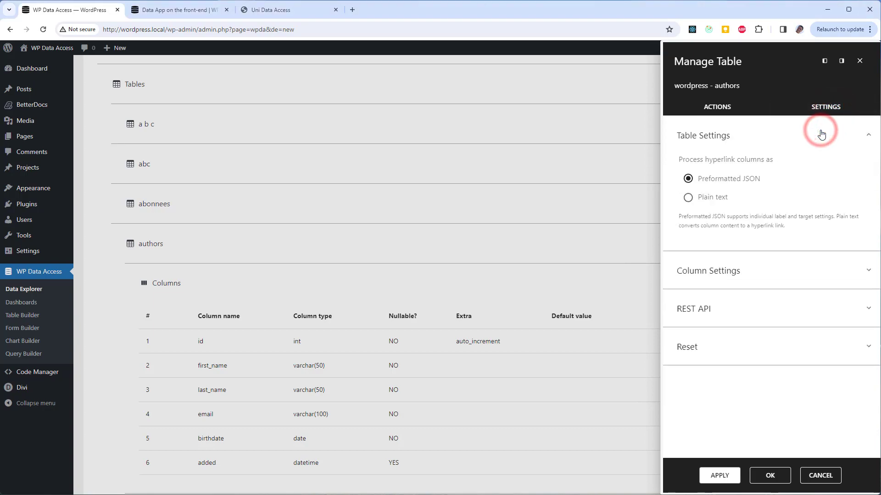
left_click(821, 133)
left_click(787, 180)
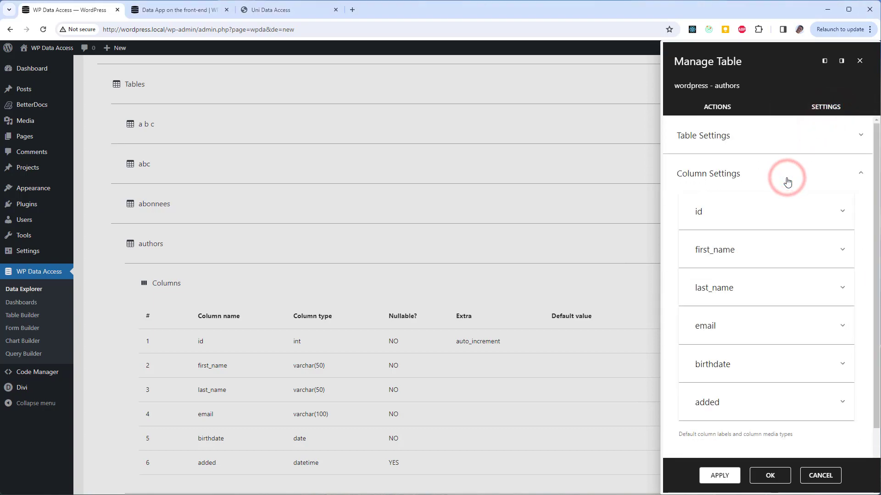
left_click(787, 180)
left_click(765, 213)
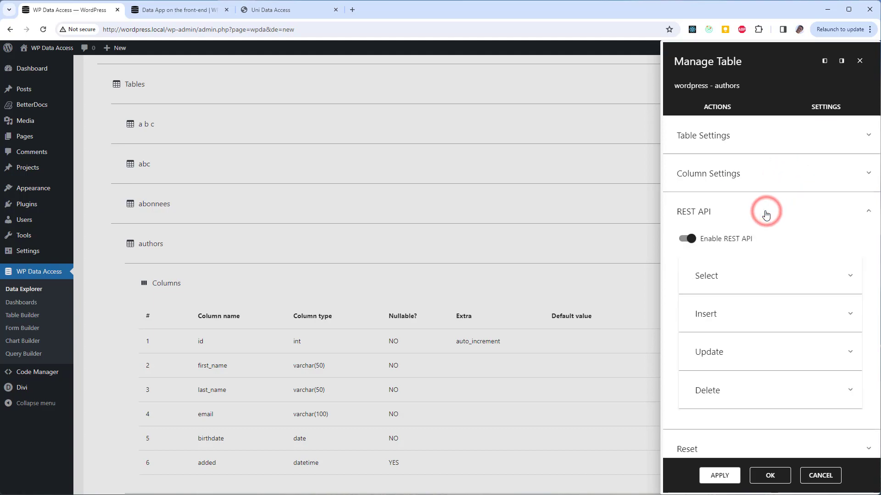
left_click(766, 212)
left_click(749, 251)
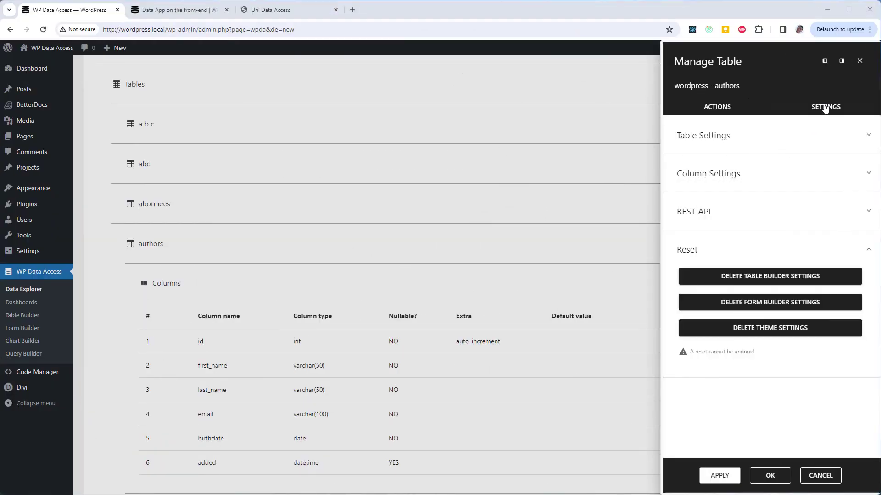
- Close table management, browse authors data, and cancel out of the first record's edit form
left_click(859, 61)
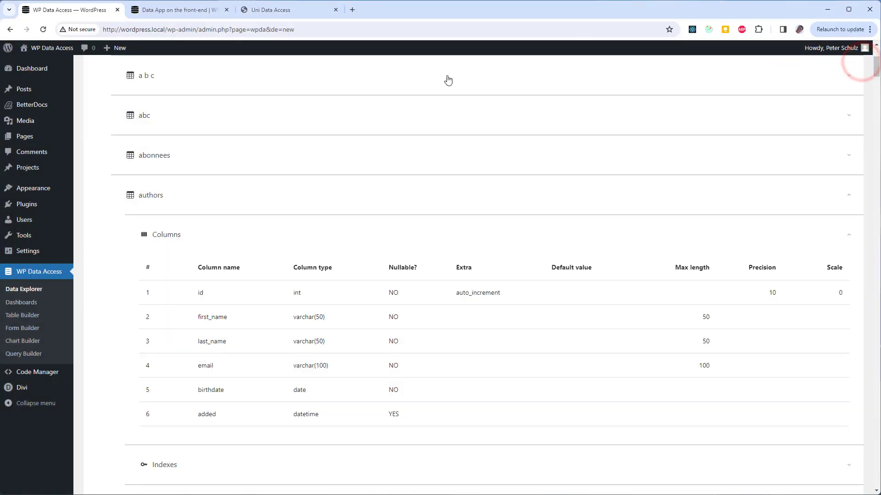
mouse_move(206, 195)
left_click(230, 196)
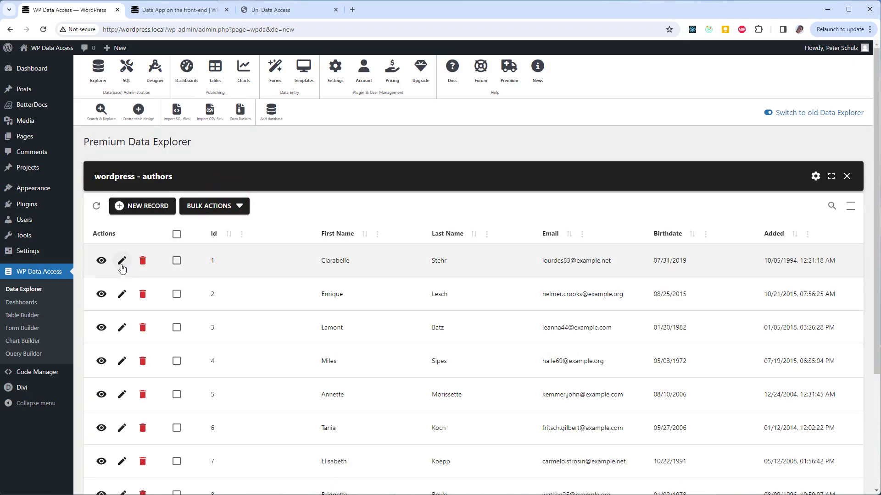
left_click(122, 262)
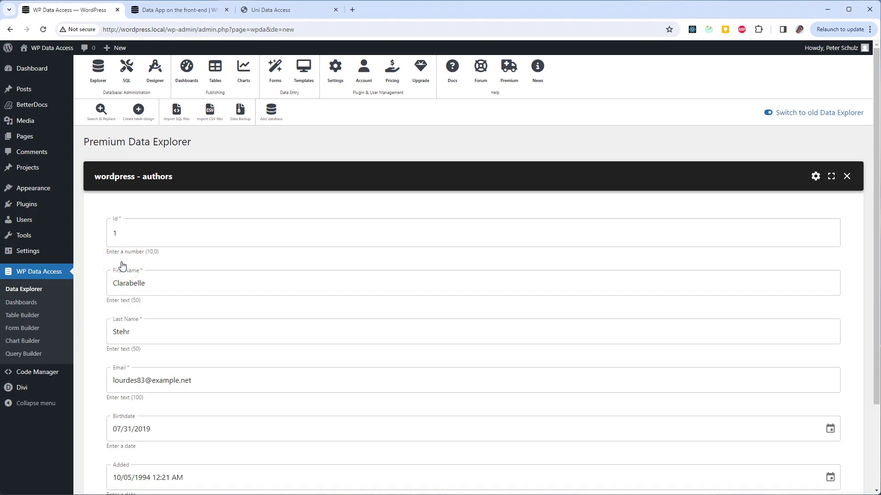
scroll(570, 355, "down", 3)
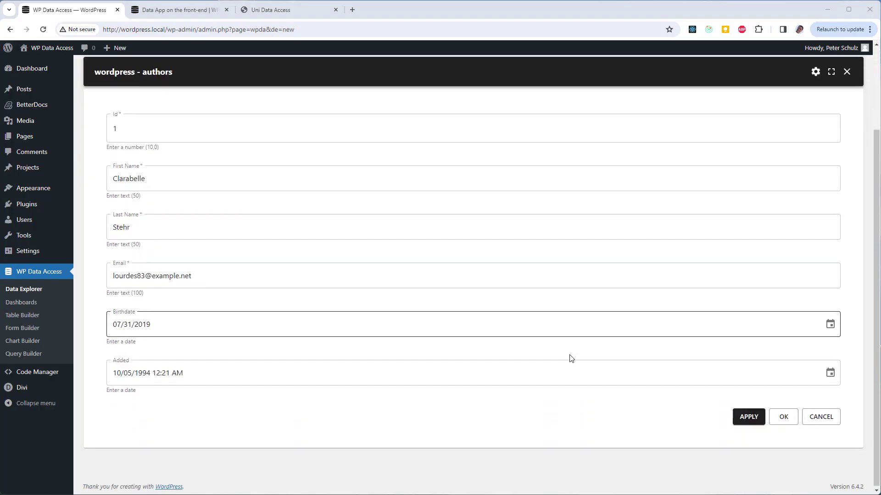
left_click(830, 418)
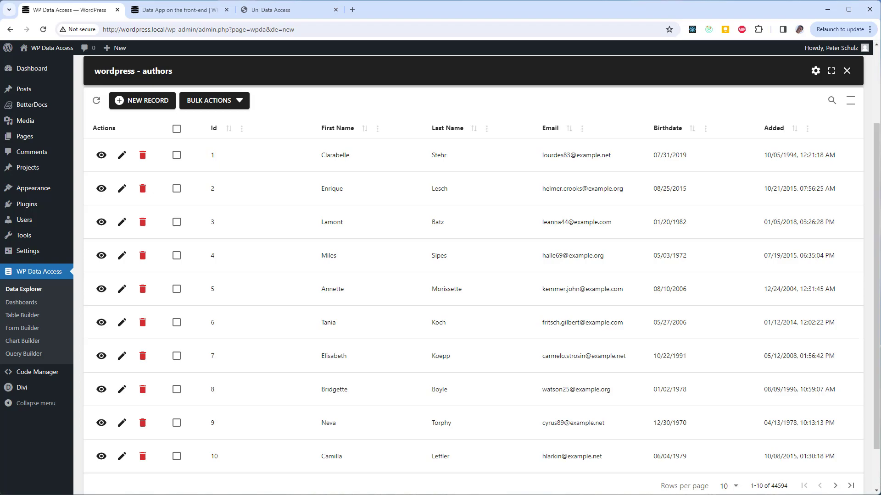
- In Table Builder, turn the insert, view, update and delete row actions off and back on
left_click(816, 71)
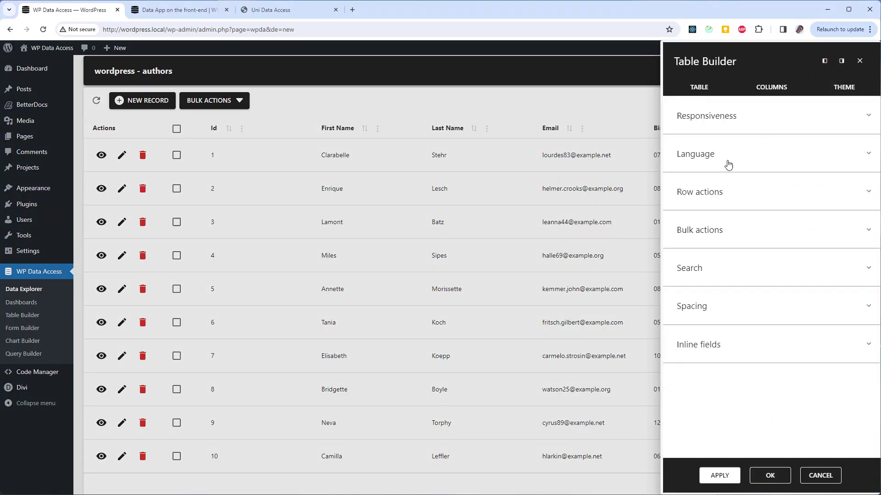
left_click(725, 193)
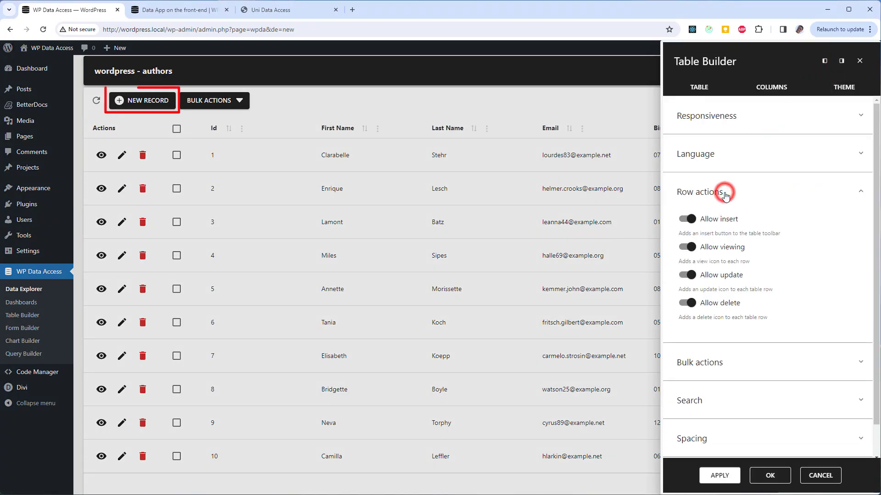
left_click(728, 219)
left_click(727, 248)
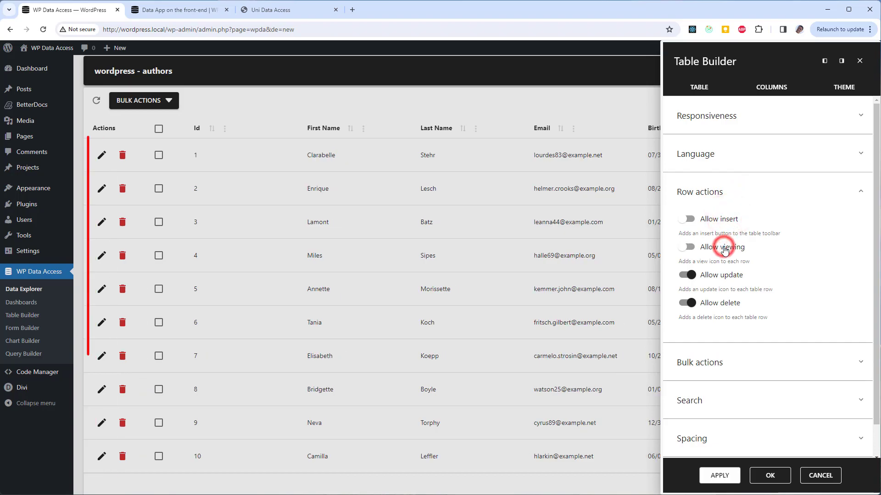
left_click(726, 277)
left_click(719, 303)
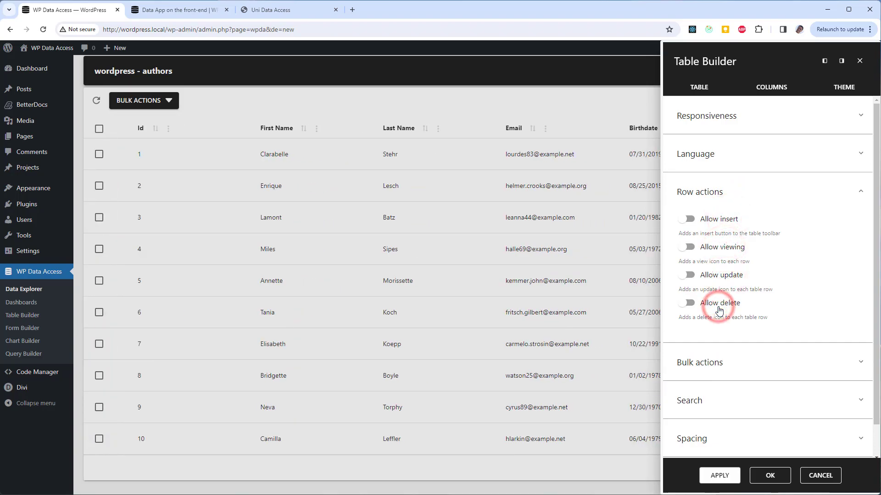
left_click(718, 304)
left_click(720, 276)
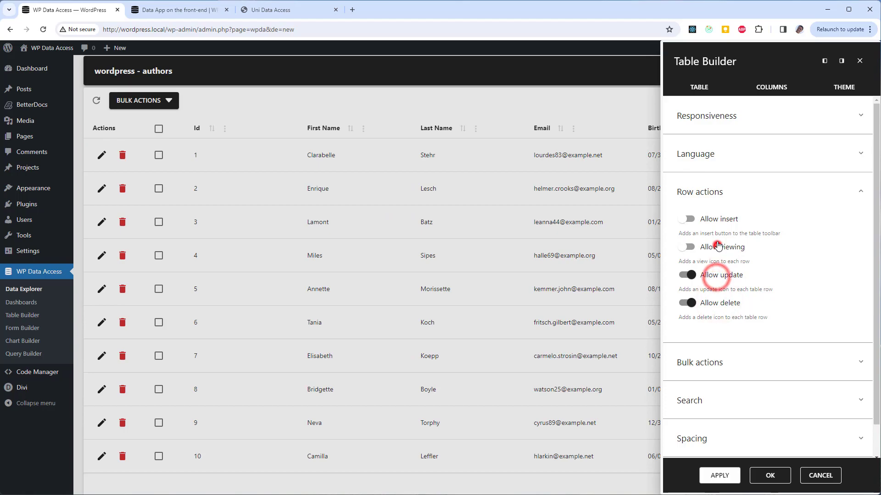
left_click(718, 248)
left_click(715, 220)
- Hide the Id column, enable inline editing for First Name and Last Name, and apply
left_click(771, 87)
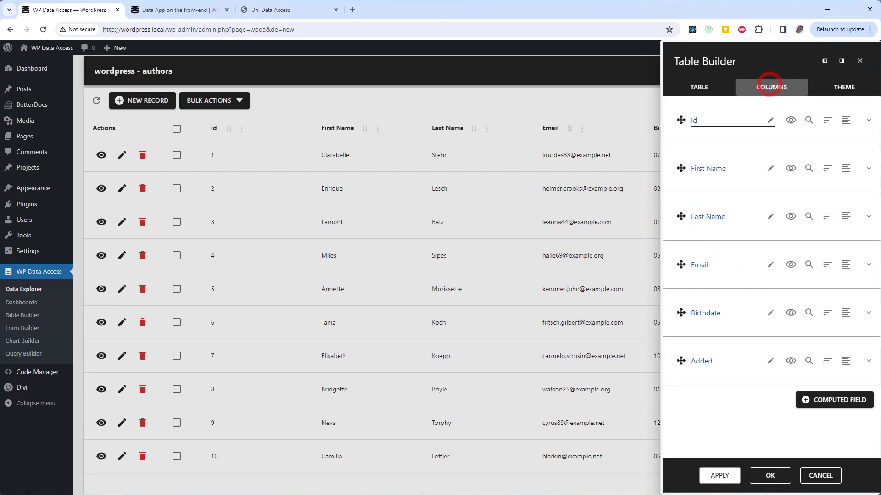
left_click(792, 121)
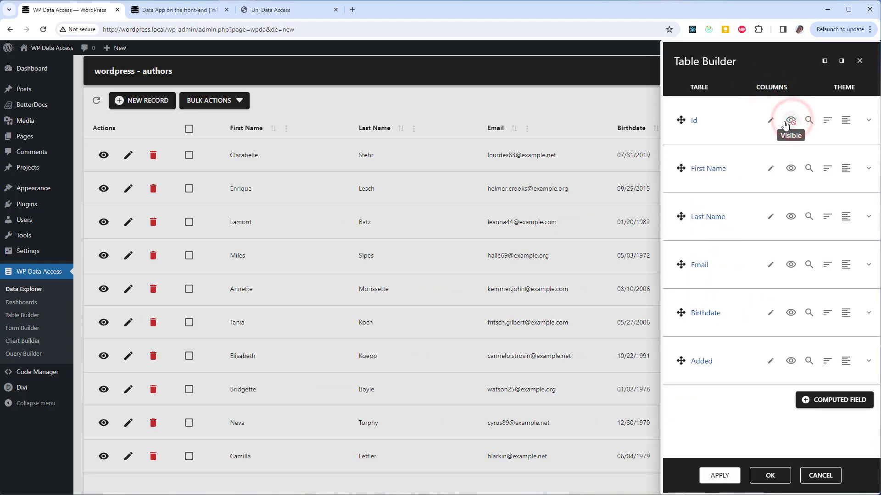
left_click(757, 188)
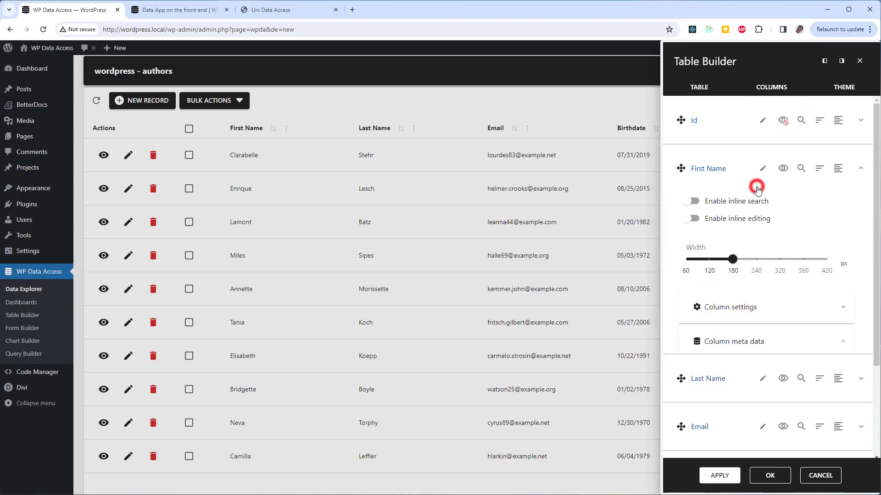
left_click(751, 219)
left_click(742, 183)
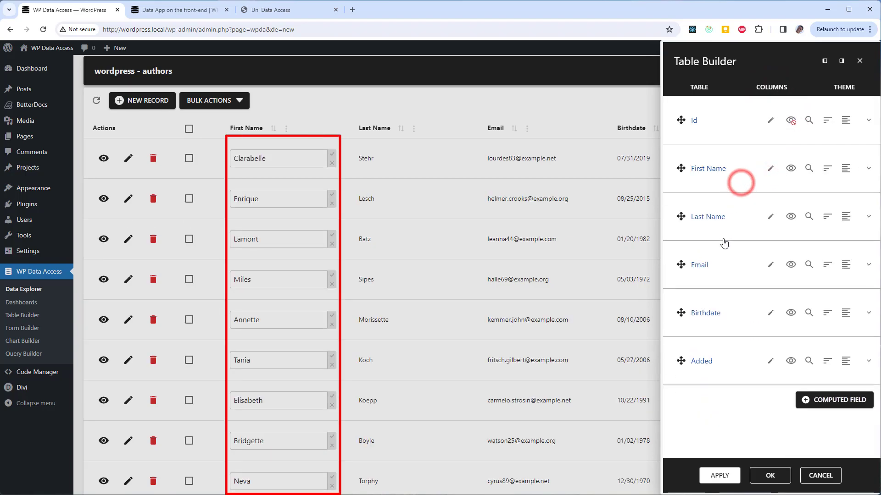
left_click(722, 236)
left_click(727, 266)
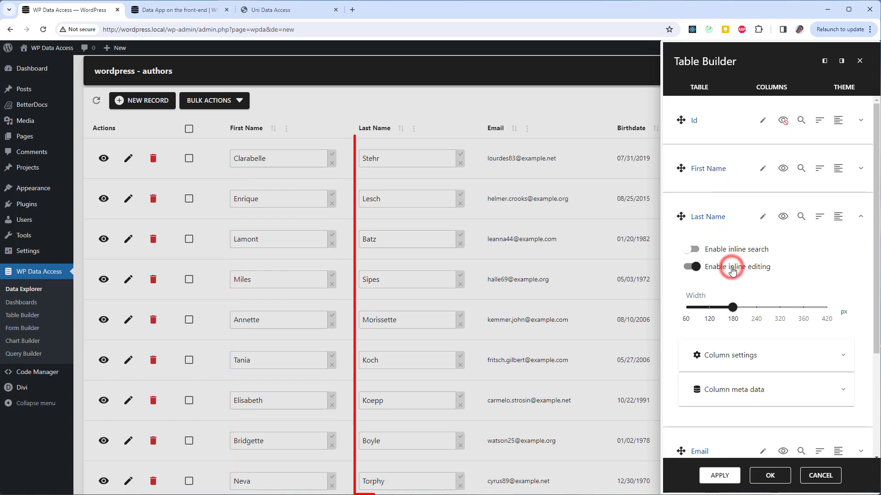
left_click(723, 484)
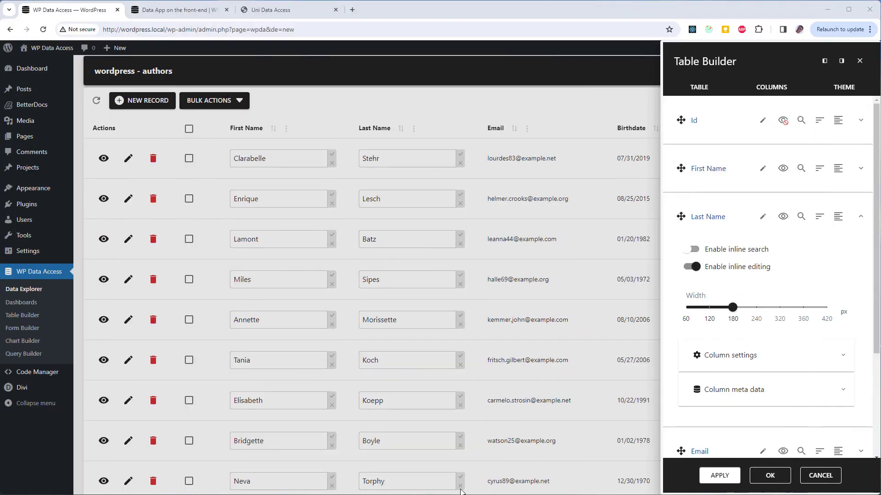
- Close Table Builder and bring up the first author record's edit form
left_click(838, 475)
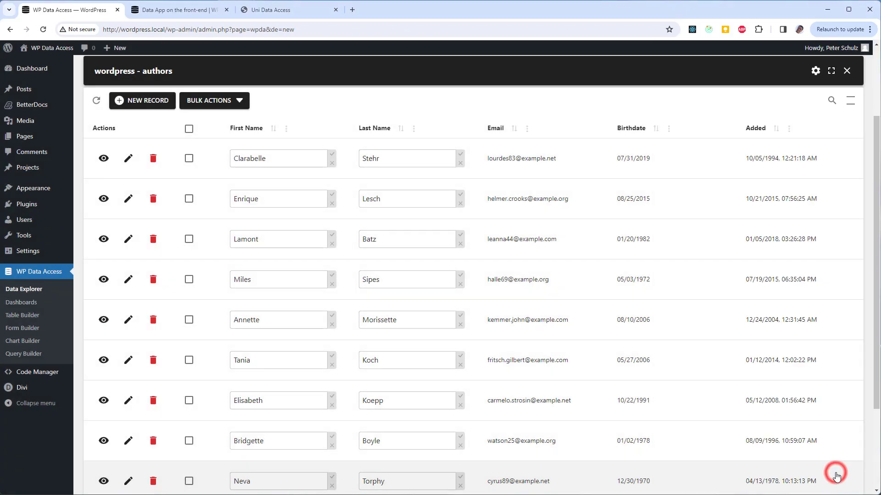
left_click(129, 158)
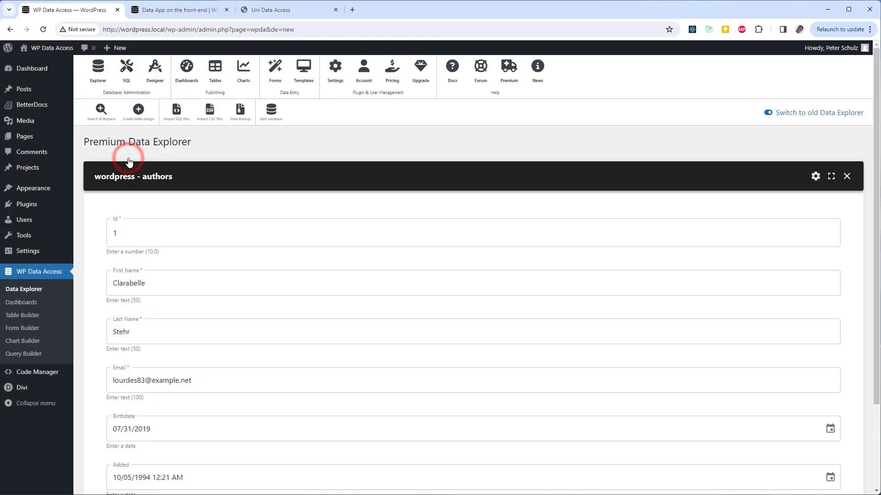
scroll(807, 196, "down", 1)
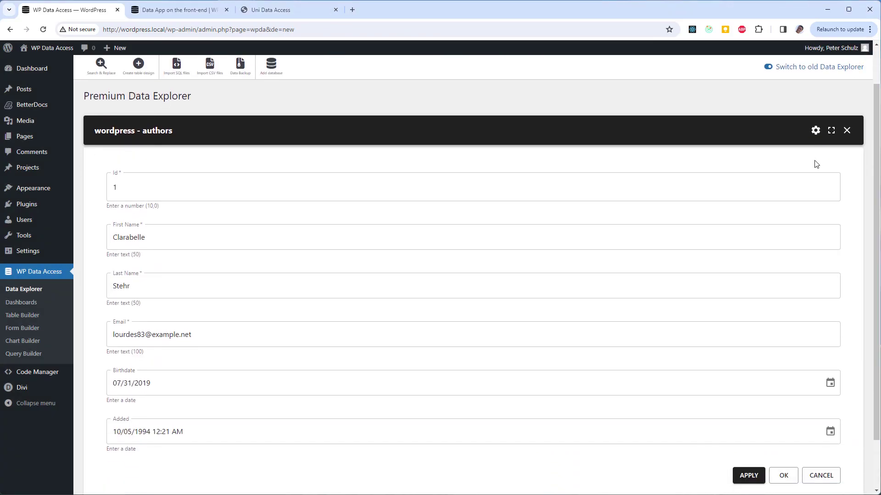
- In Form Builder, set the field layout to Filled with three grid cells per row
left_click(816, 131)
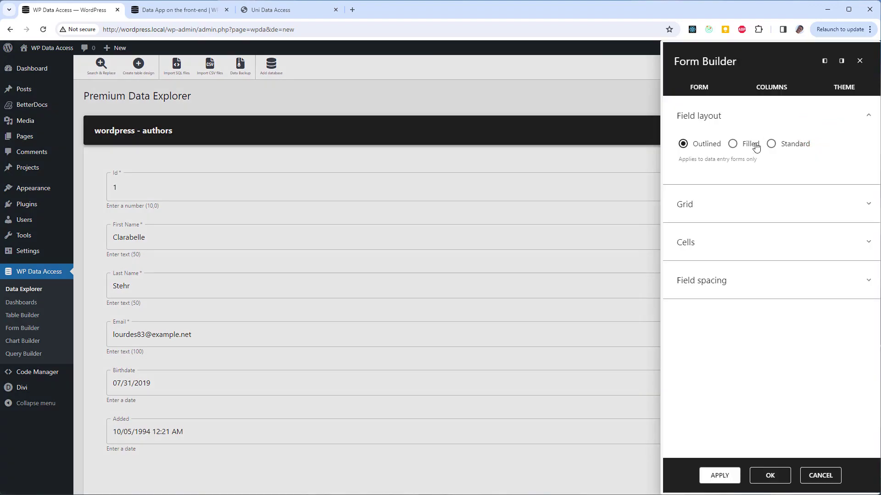
left_click(756, 145)
left_click(786, 143)
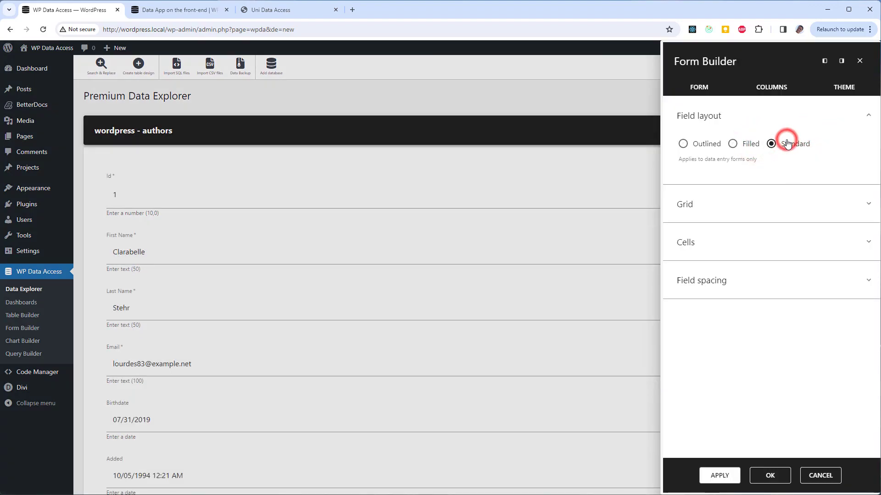
left_click(748, 144)
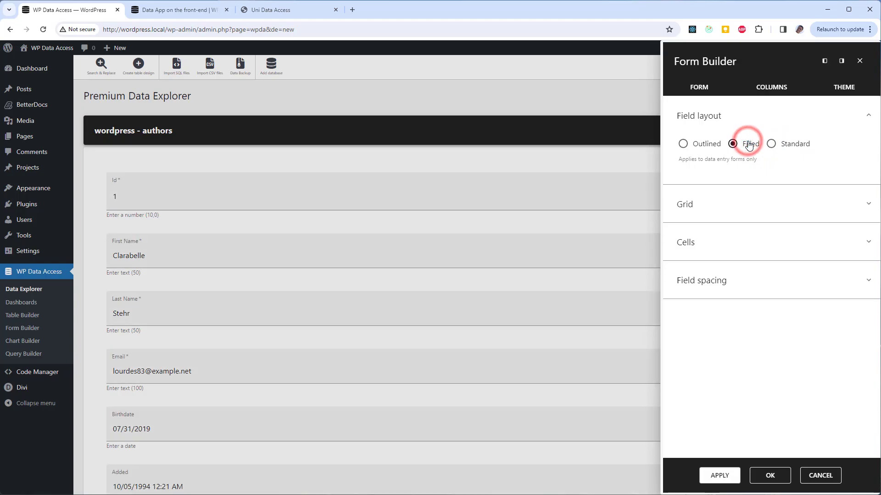
left_click(732, 204)
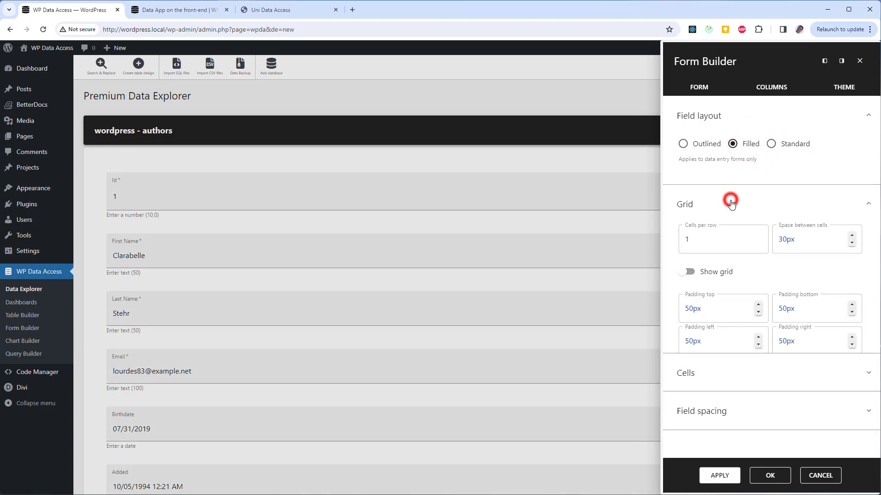
left_click(758, 237)
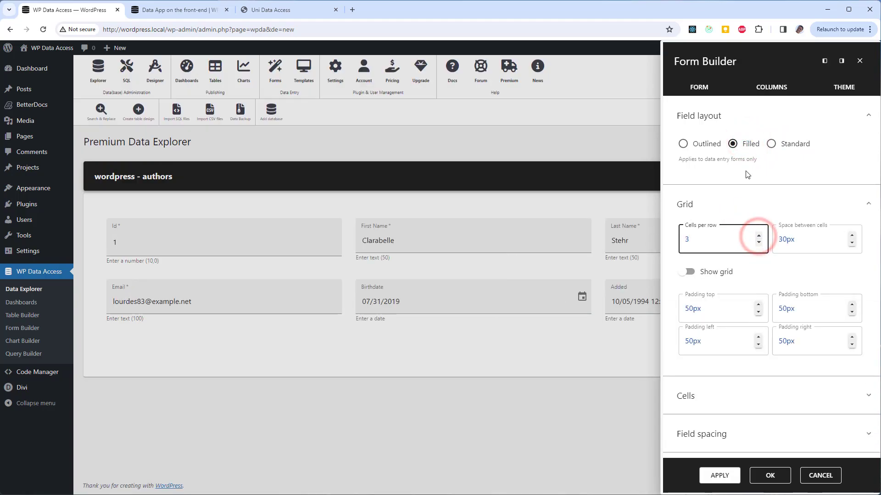
- Make the First Name field span two grid cells
left_click(779, 92)
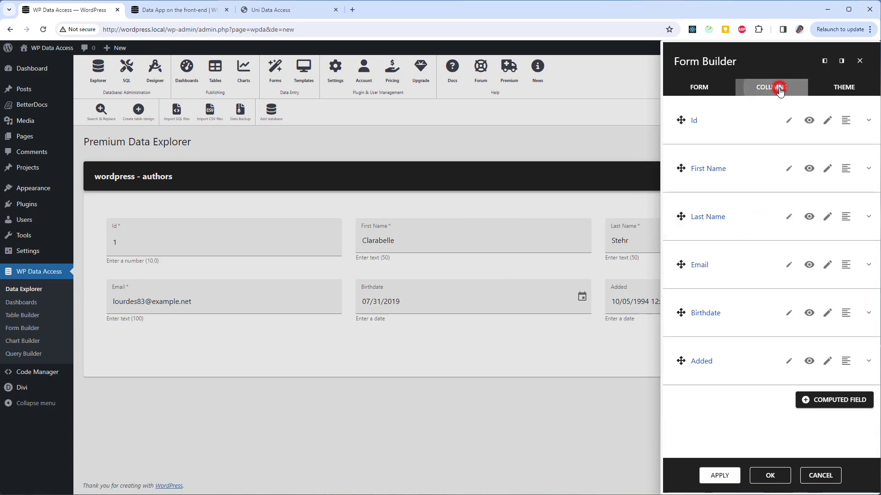
left_click(750, 185)
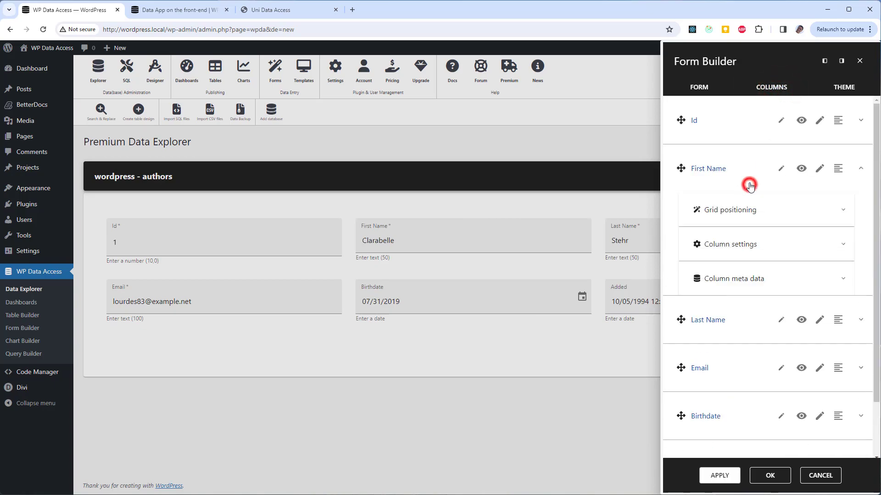
left_click(754, 215)
left_click(766, 257)
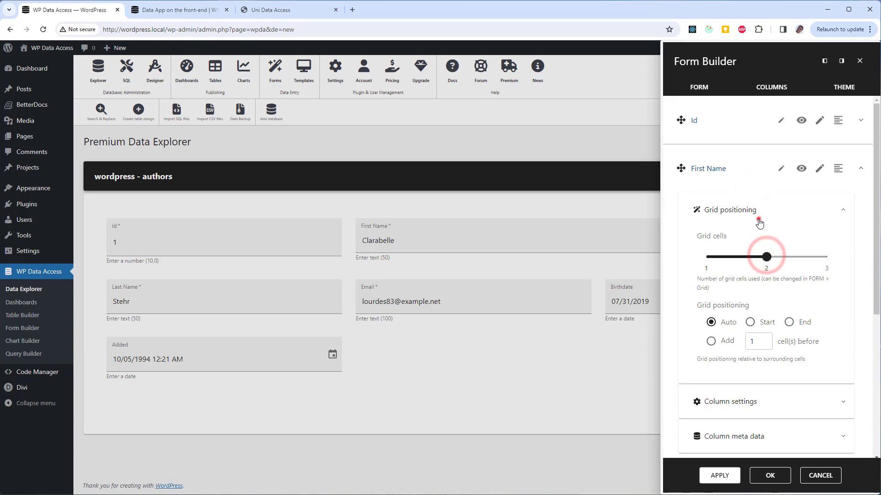
left_click(758, 220)
- Set Last Name to span two grid cells positioned at the row's end, and save
left_click(743, 357)
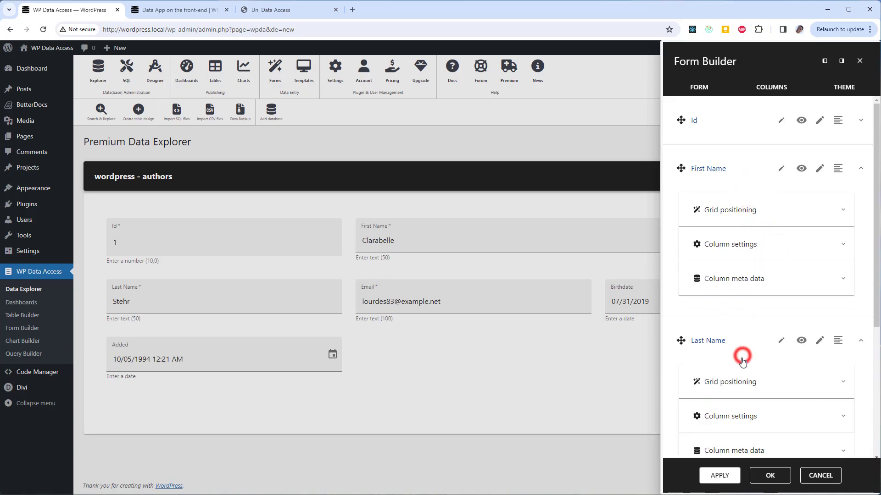
left_click(752, 387)
left_click(765, 429)
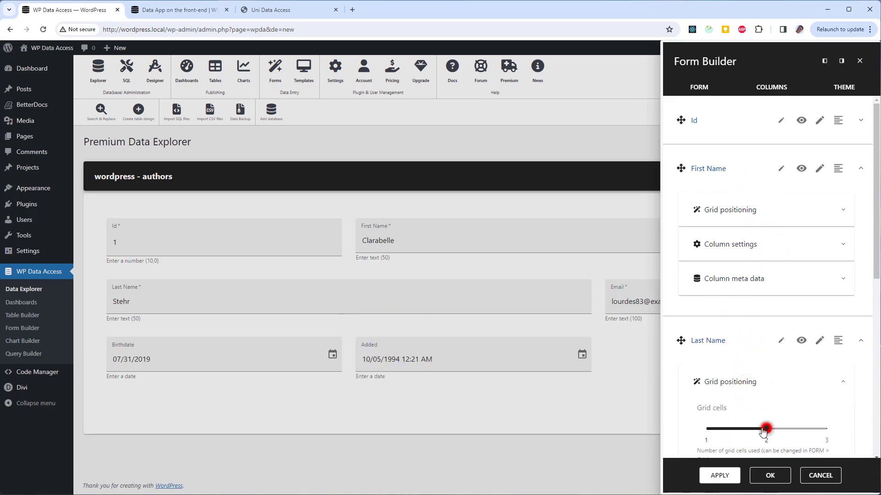
scroll(765, 428, "down", 4)
left_click(828, 250)
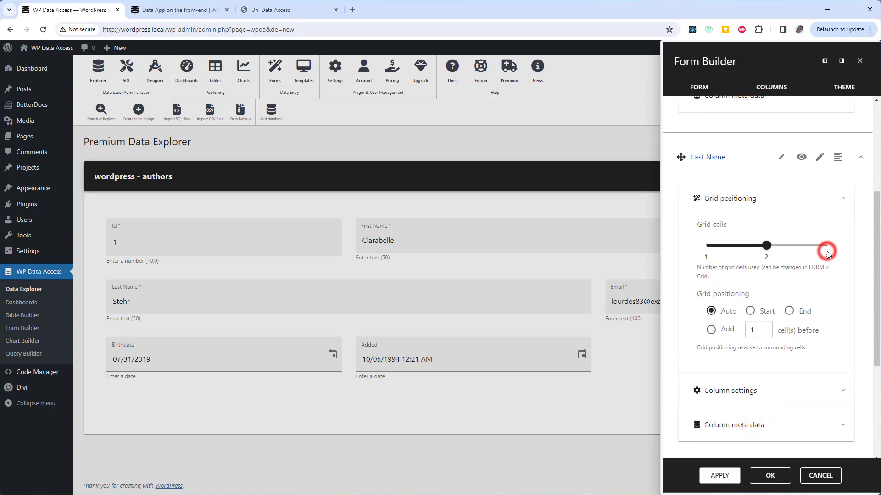
left_click(761, 246)
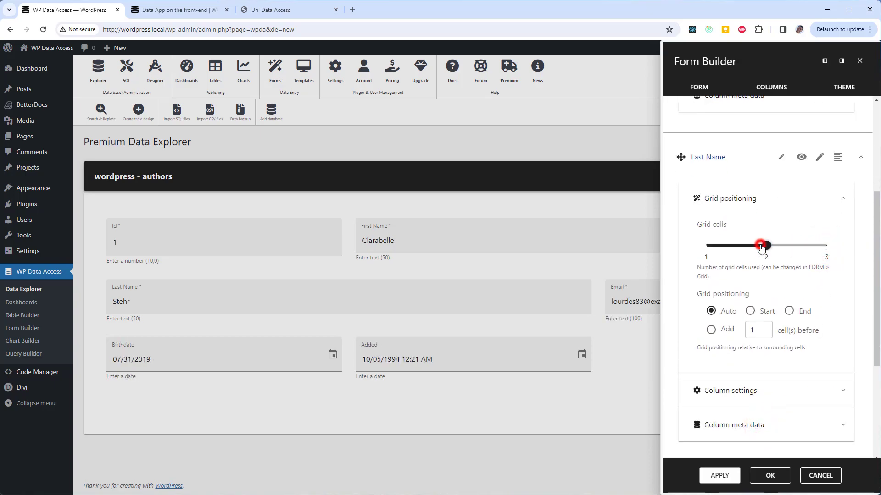
left_click(798, 311)
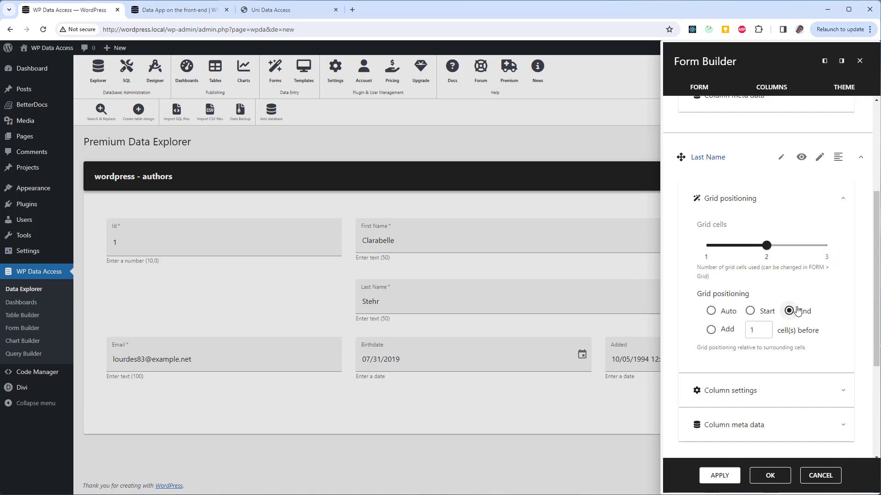
left_click(770, 476)
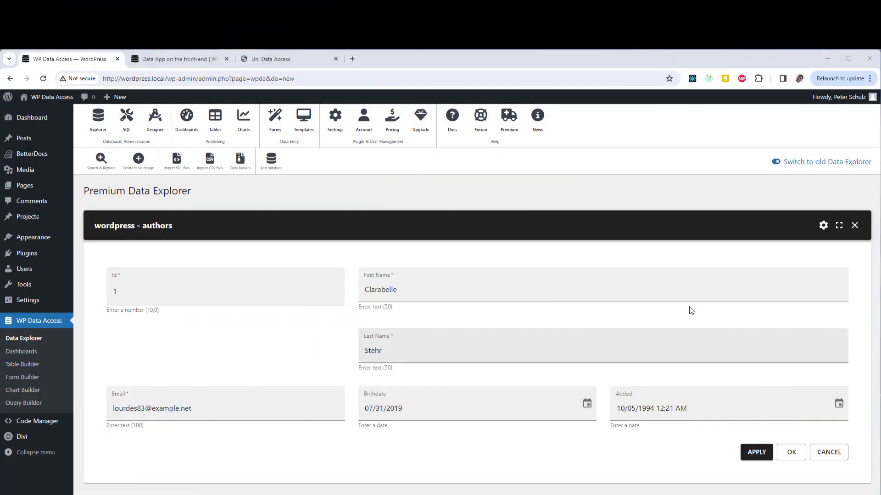
- Add Dejavu Sans and Calisto MT to the form theme's fonts and set explicit font size 19
left_click(823, 226)
left_click(841, 133)
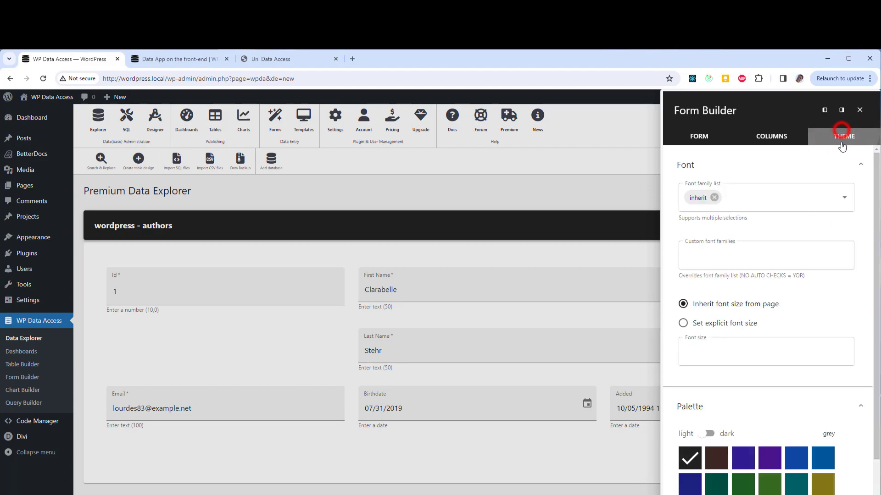
left_click(791, 198)
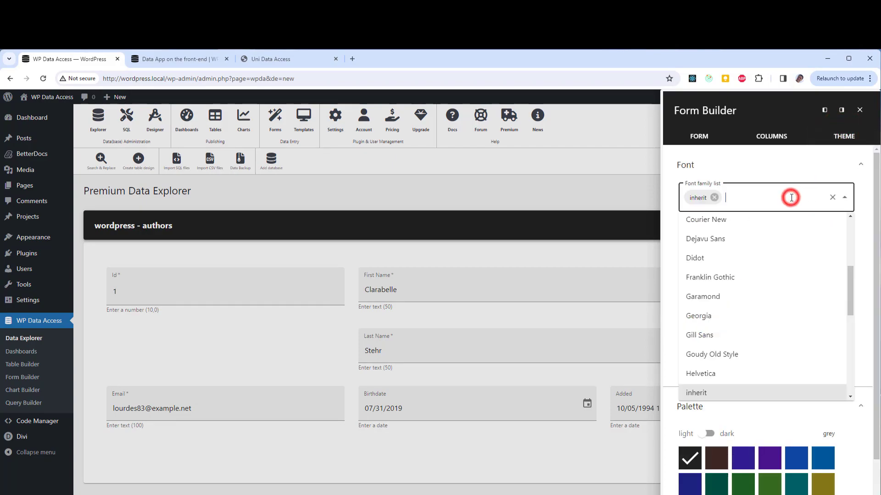
left_click(710, 246)
left_click(790, 197)
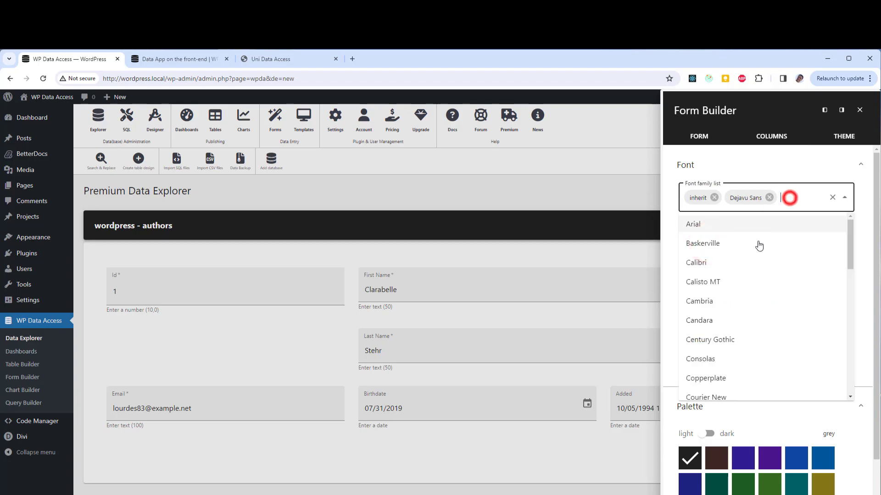
left_click(716, 282)
left_click(713, 342)
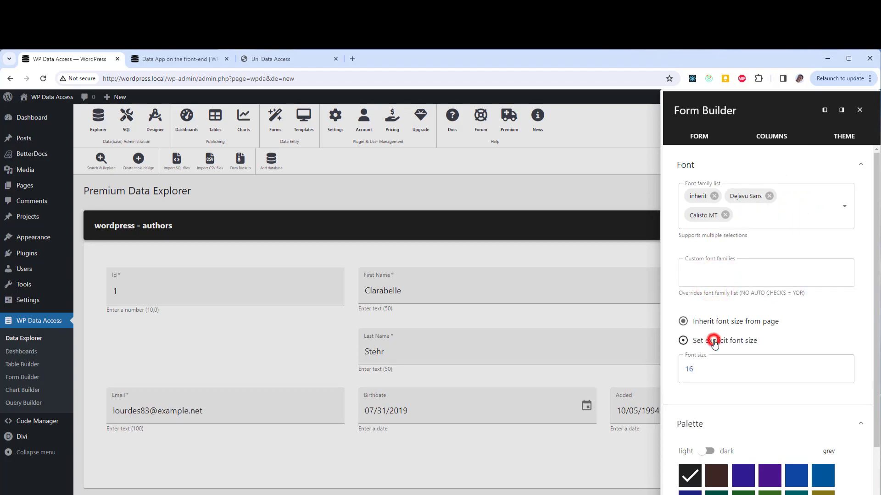
left_click(845, 365)
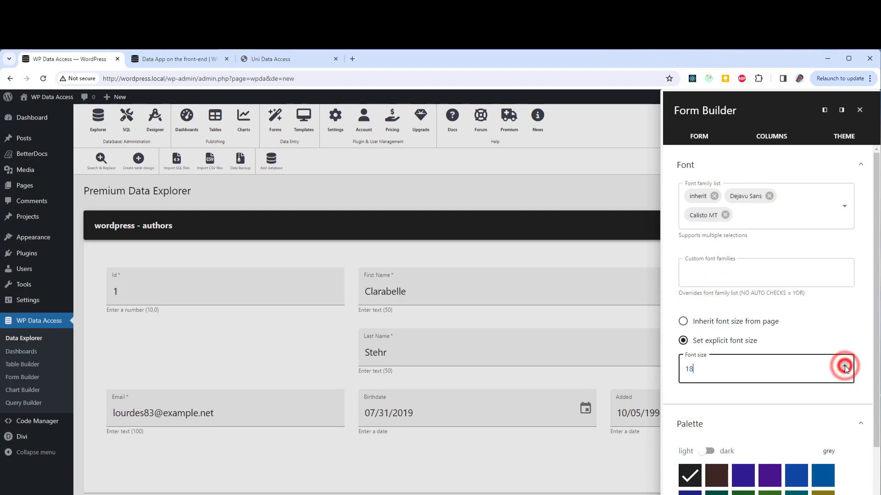
left_click(845, 366)
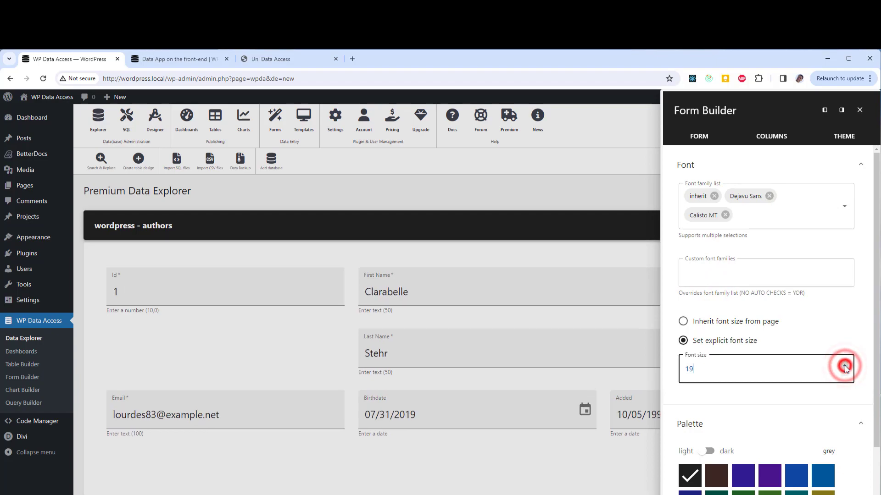
- Revert to the page's inherited font size and apply a teal palette at shade 800
left_click(753, 326)
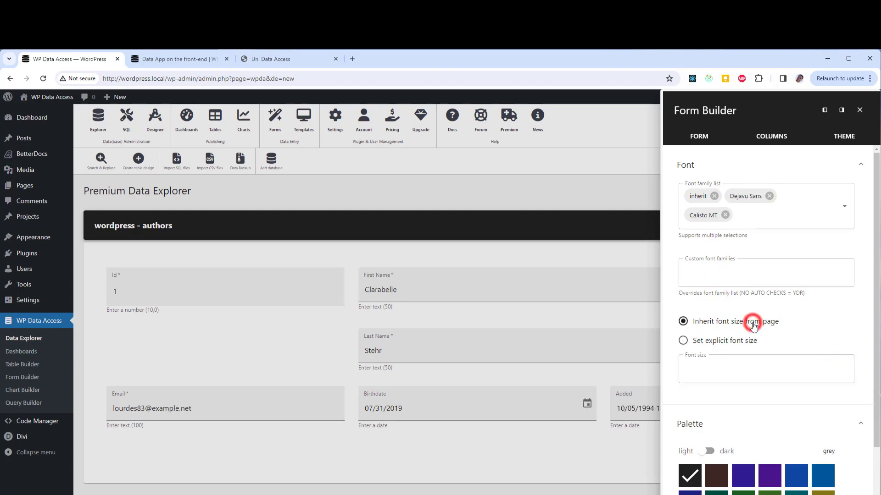
left_click(772, 481)
scroll(807, 431, "down", 2)
left_click(826, 404)
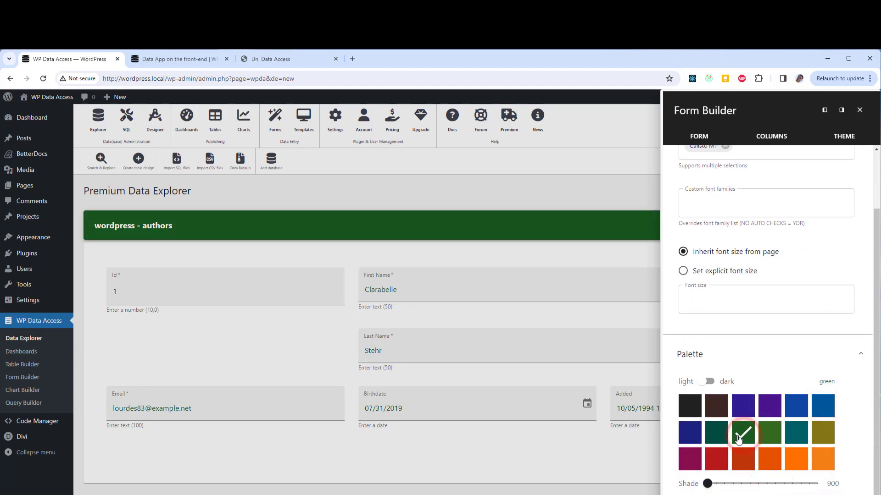
left_click(717, 433)
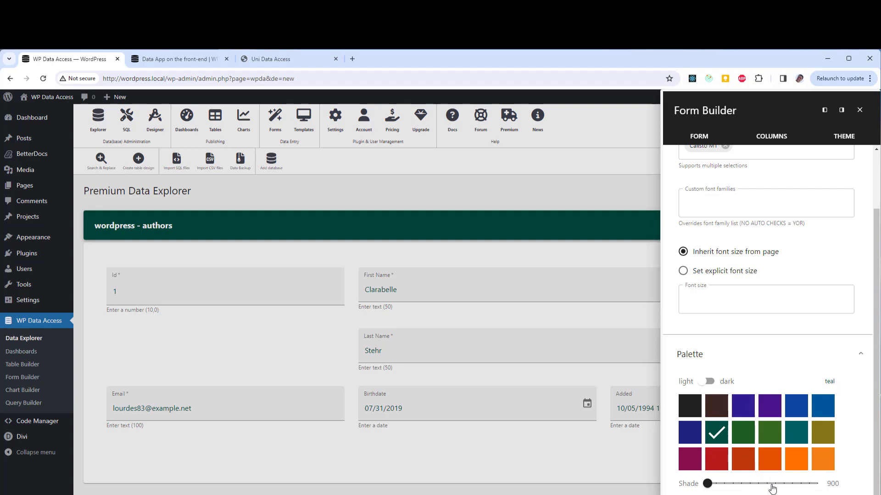
left_click_drag(772, 484, 715, 485)
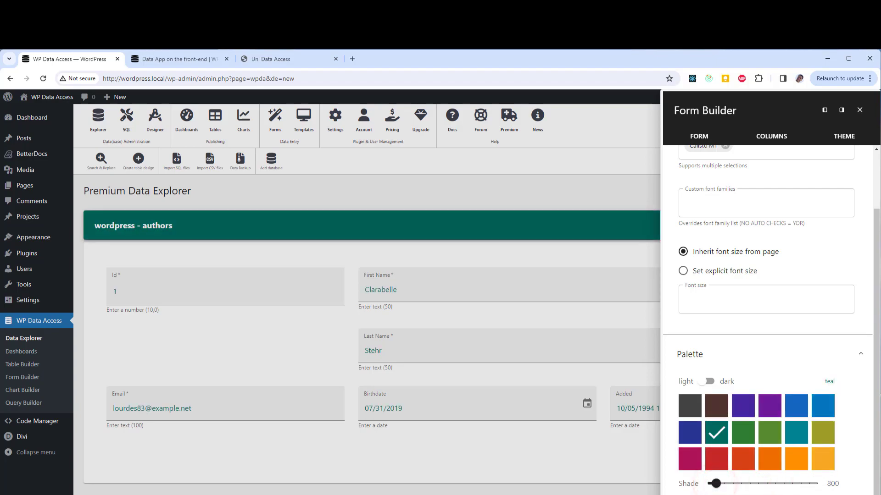
key("Escape")
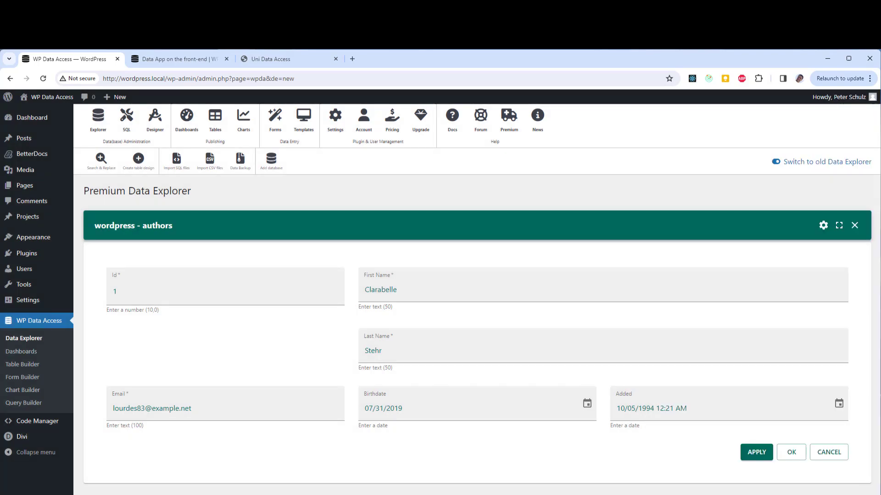
- Cancel the record form and review the authors table's Theme settings, leaving them unchanged
left_click(826, 454)
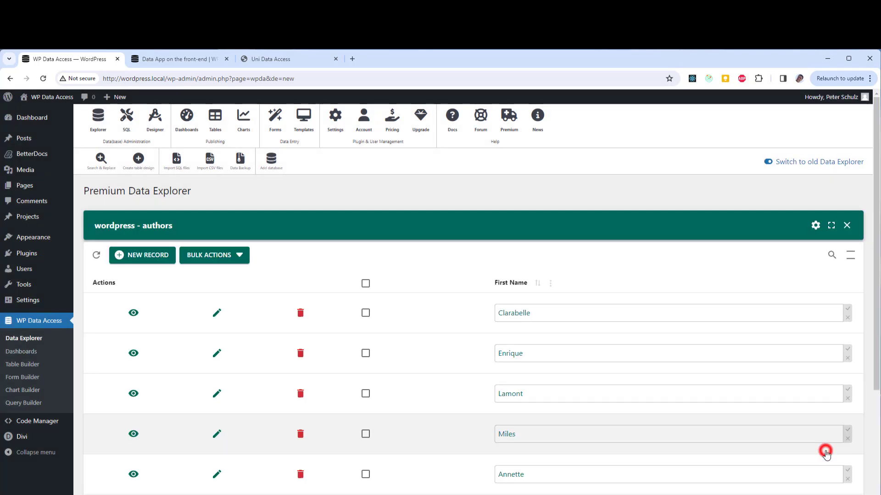
left_click(816, 225)
left_click(841, 142)
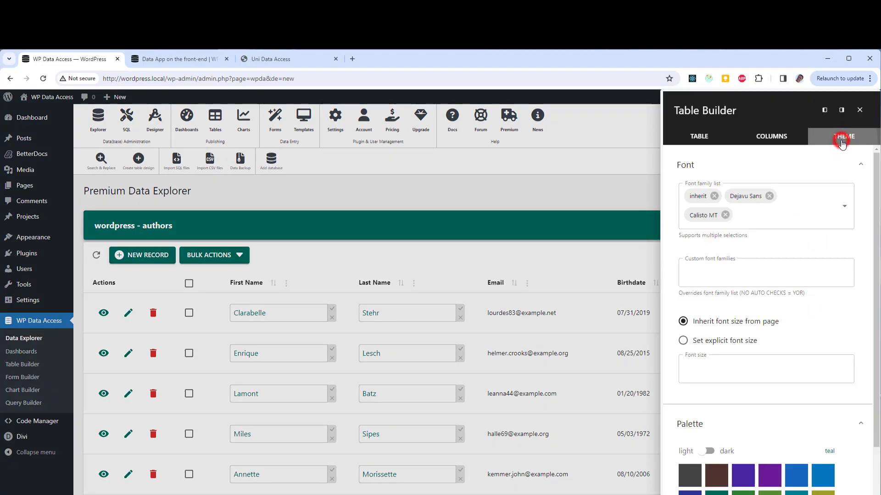
scroll(810, 243, "down", 2)
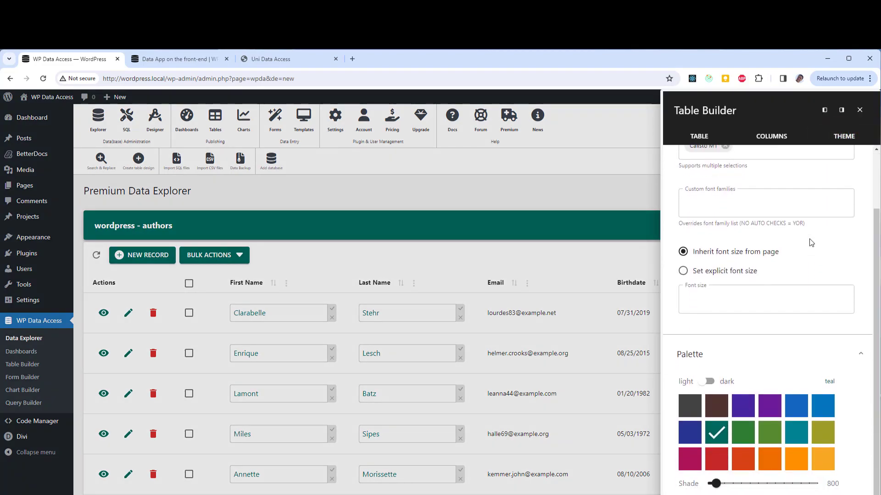
key("Escape")
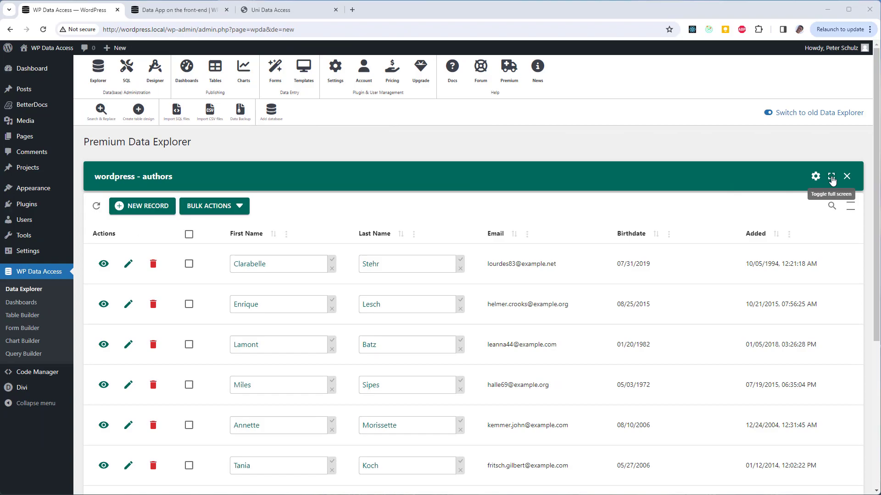
- Show the authors table full screen and open, then cancel, the first record's edit form
left_click(831, 178)
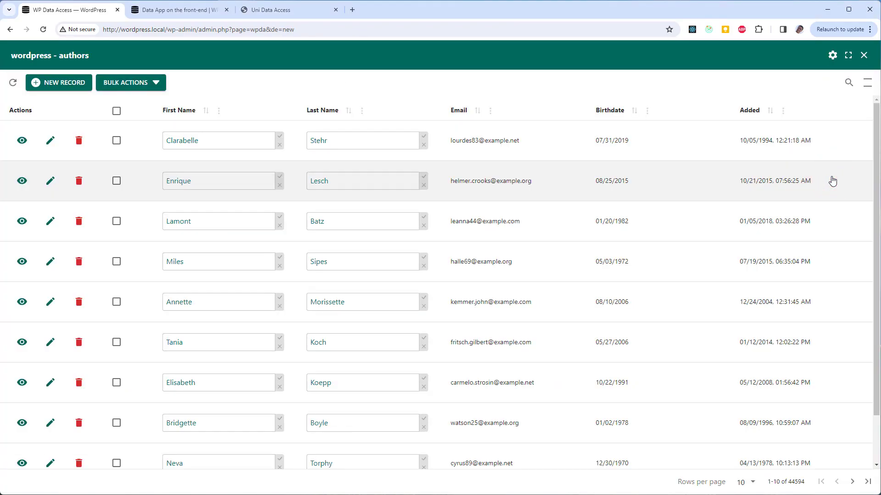
left_click(51, 142)
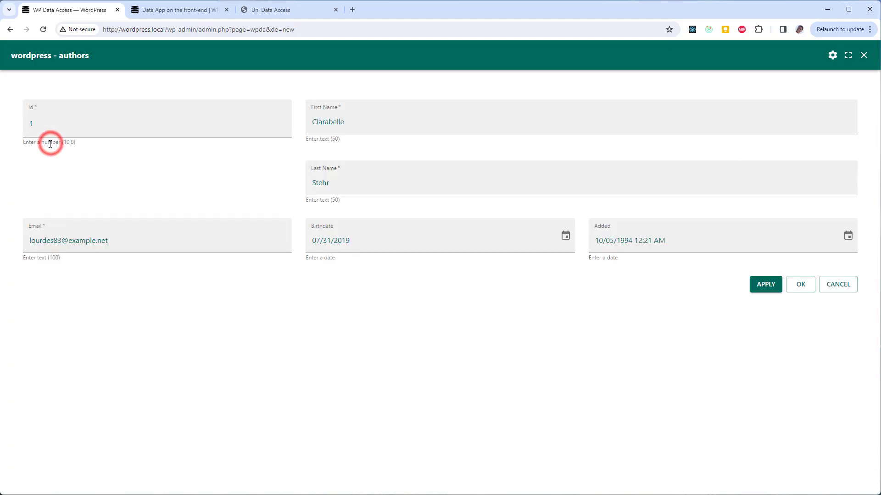
left_click(843, 280)
- Switch the authors table to compact density with 15 rows per page
left_click(866, 85)
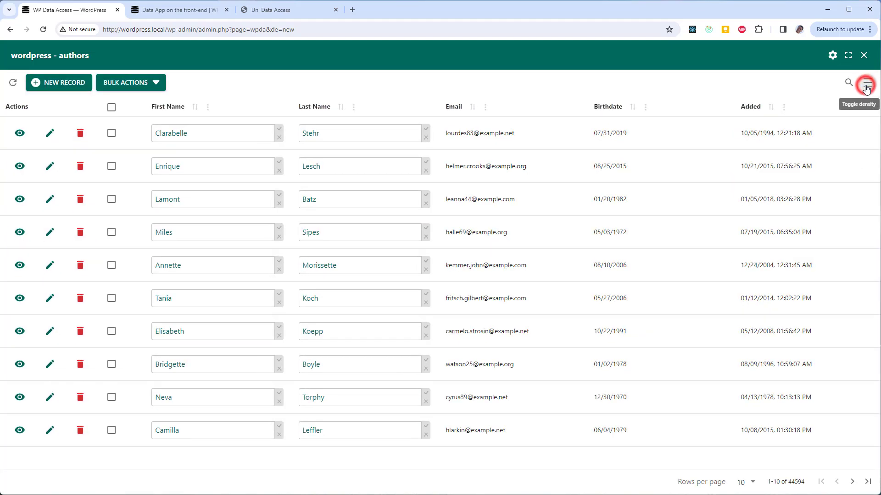
left_click(752, 482)
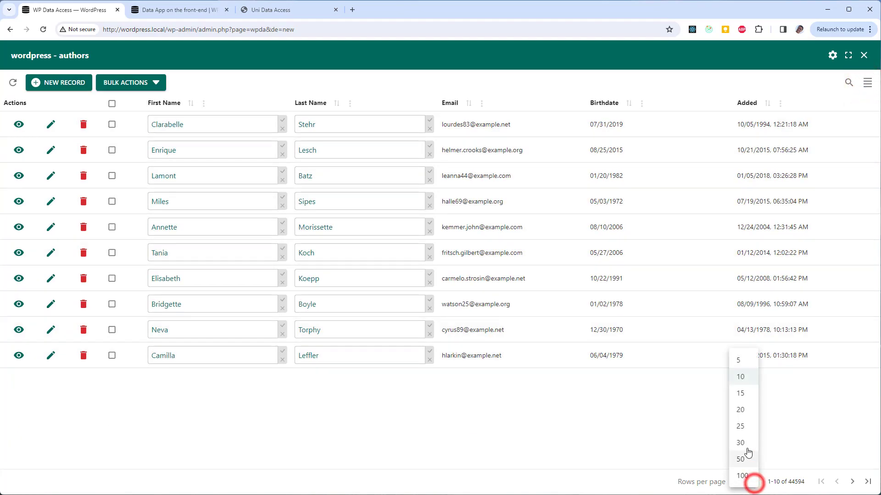
left_click(740, 393)
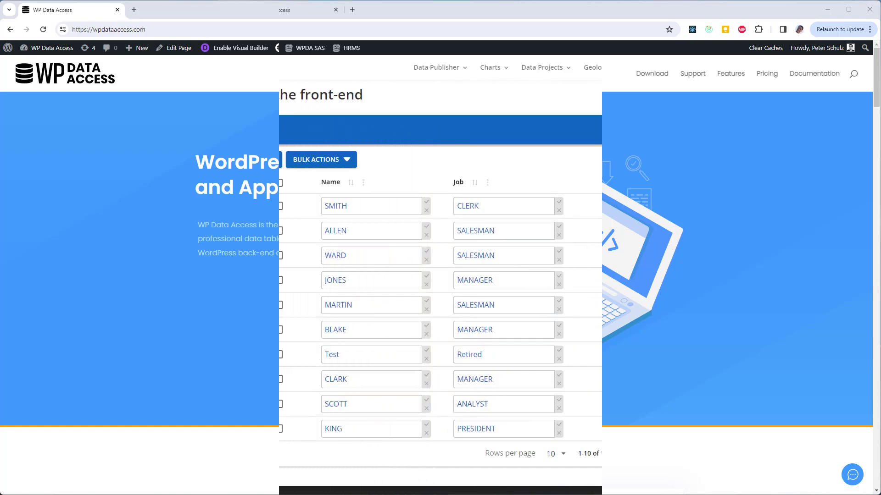
- Review the emp table's Table Builder Columns and Theme settings, then close it
left_click(652, 130)
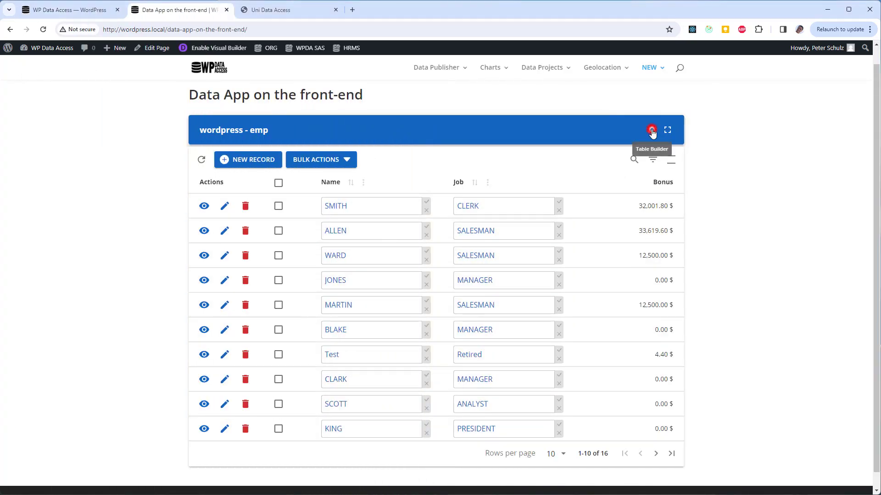
left_click(783, 87)
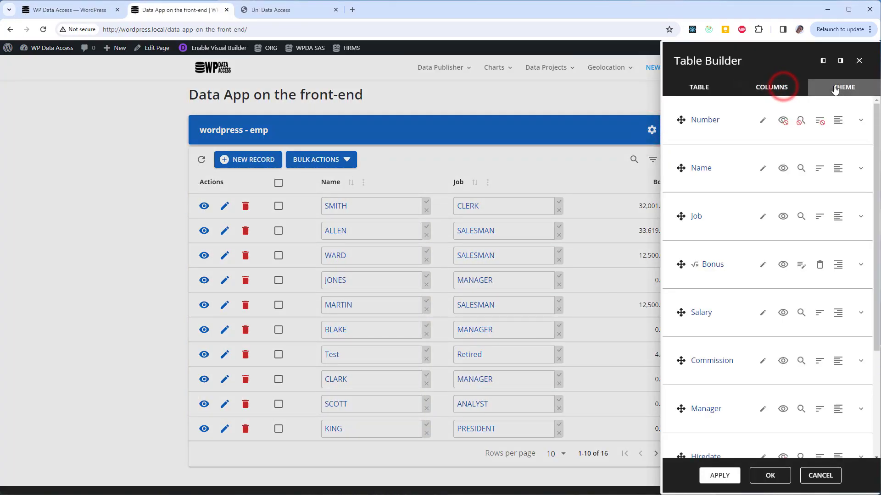
left_click(835, 88)
left_click(859, 60)
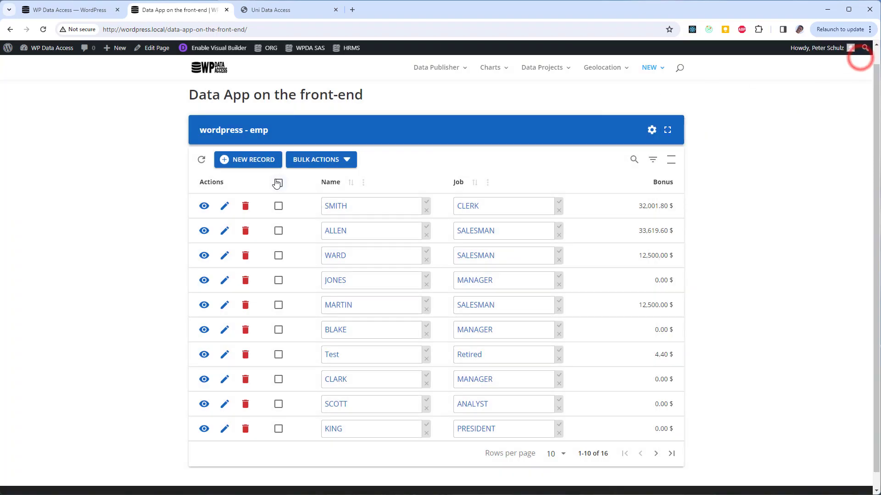
- Edit SMITH, review its Form Builder Columns and Theme settings, go full screen, then cancel
left_click(224, 206)
left_click(653, 162)
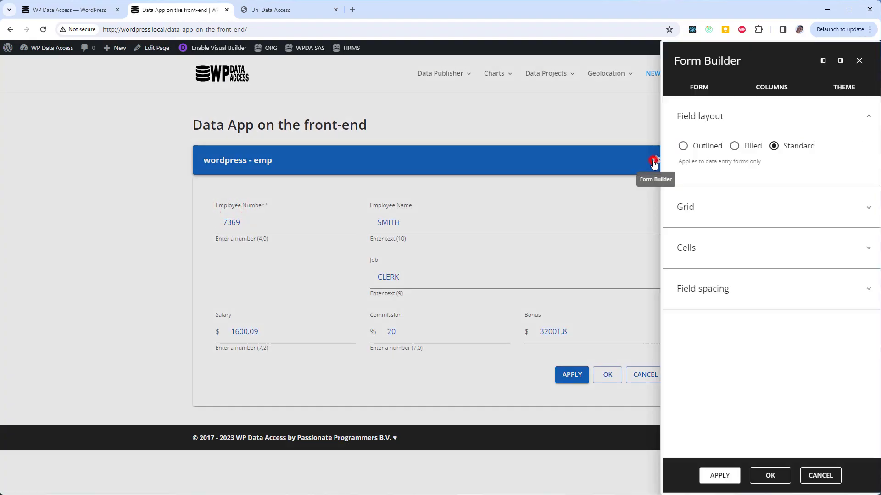
left_click(771, 88)
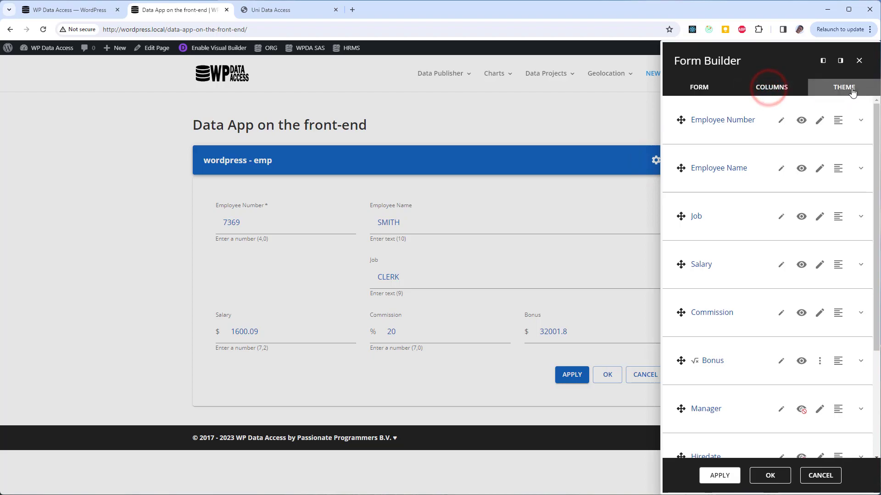
left_click(852, 90)
left_click(833, 475)
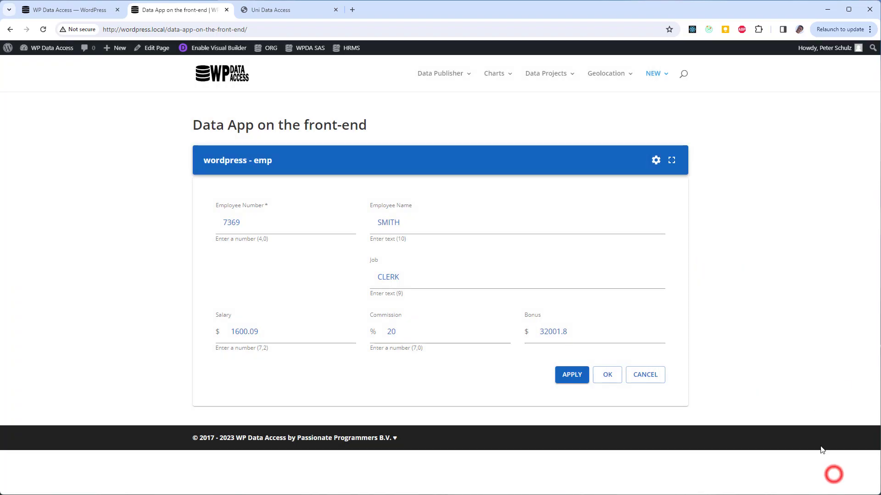
left_click(671, 160)
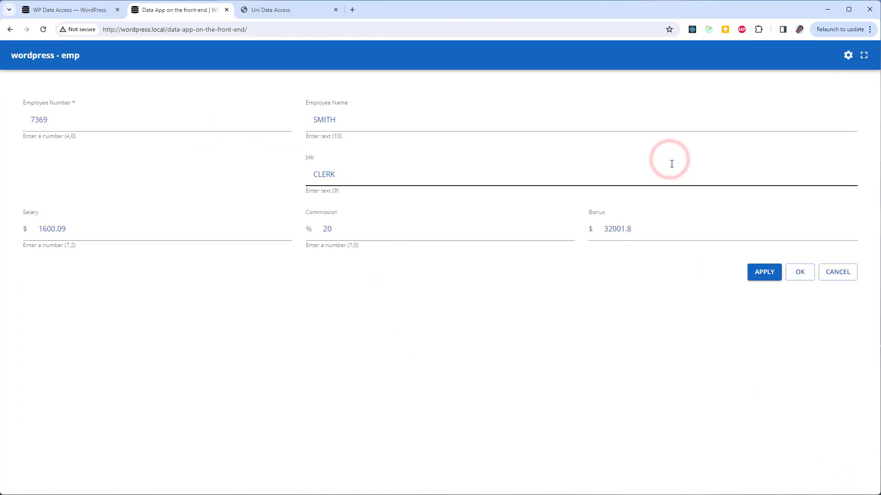
left_click(842, 282)
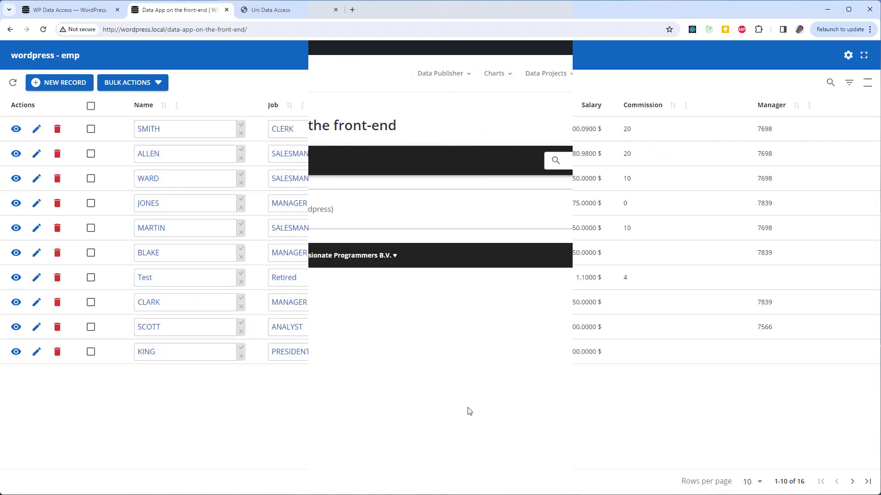
- Expand the WordPress database's Tables list and explore the emp table's records
left_click(415, 218)
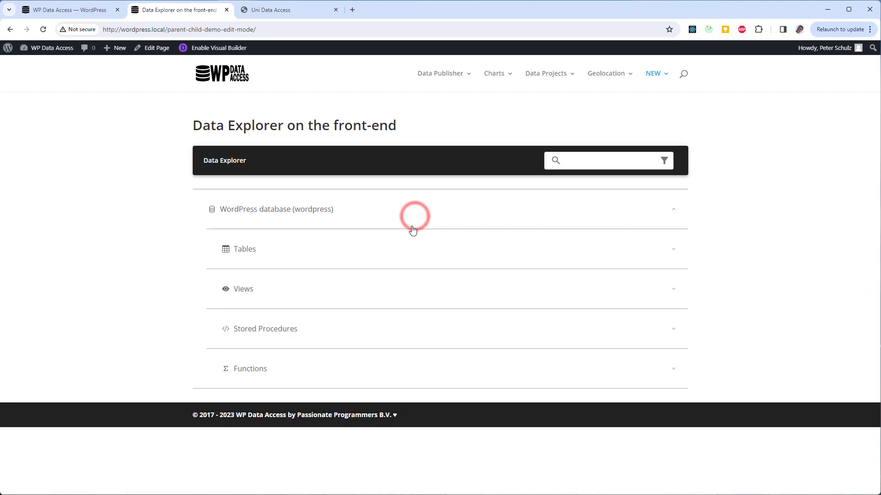
left_click(409, 237)
scroll(406, 247, "down", 4)
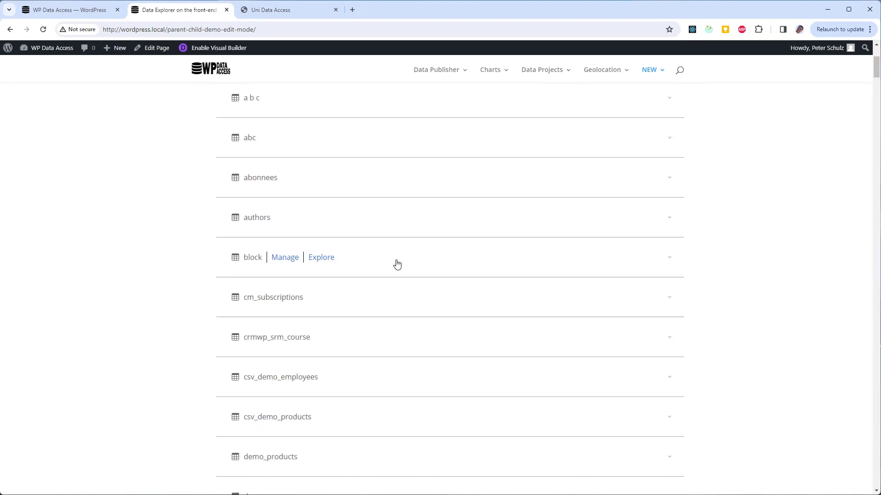
scroll(395, 261, "down", 4)
left_click(326, 310)
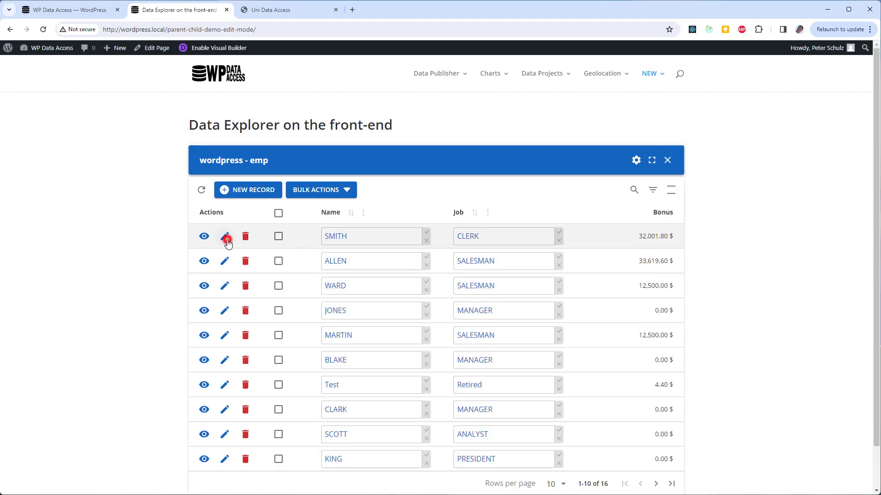
- Edit SMITH, open and close the Form Builder, cancel, then close the emp table
left_click(226, 238)
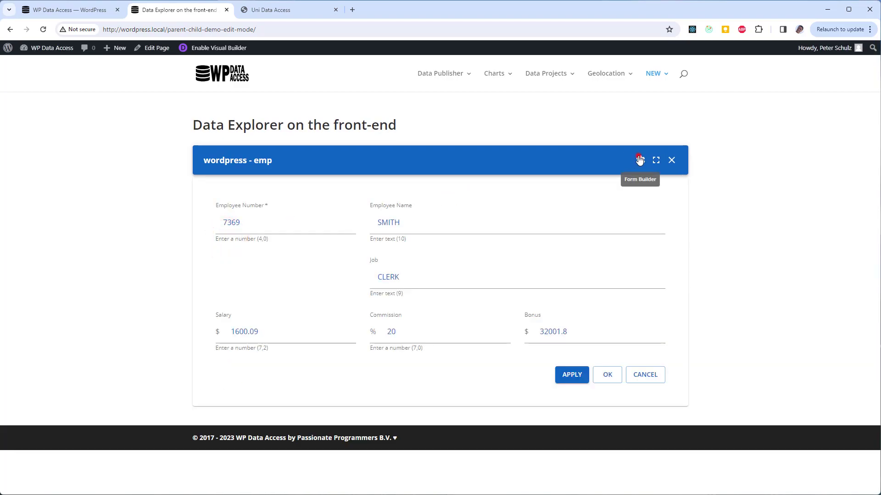
left_click(638, 160)
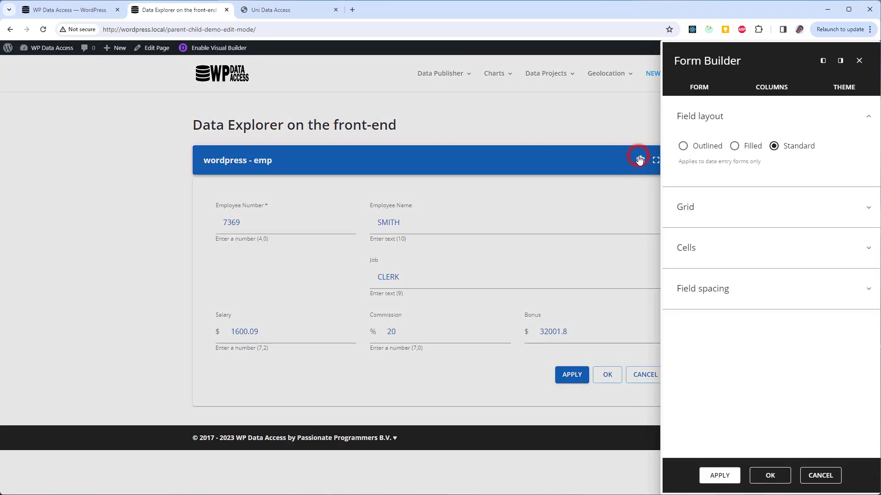
left_click(857, 62)
left_click(649, 377)
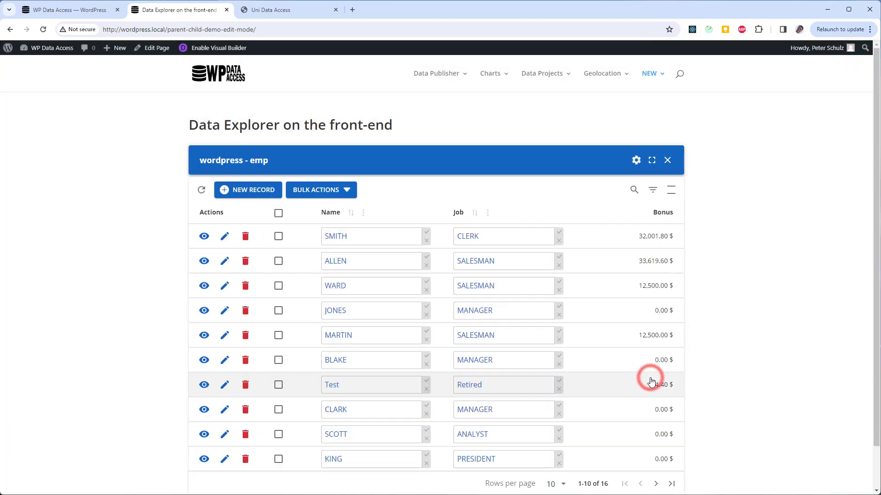
left_click(665, 163)
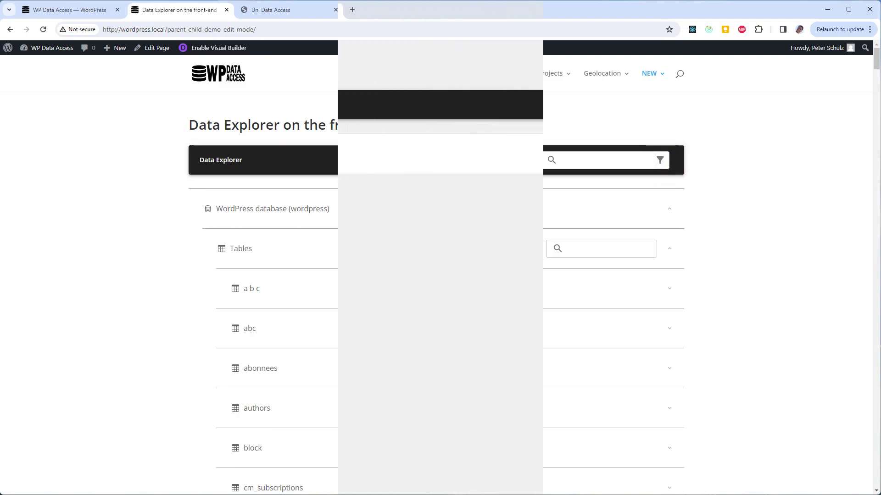
- Expand the WordPress Tables list and explore the authors table in full screen
left_click(277, 156)
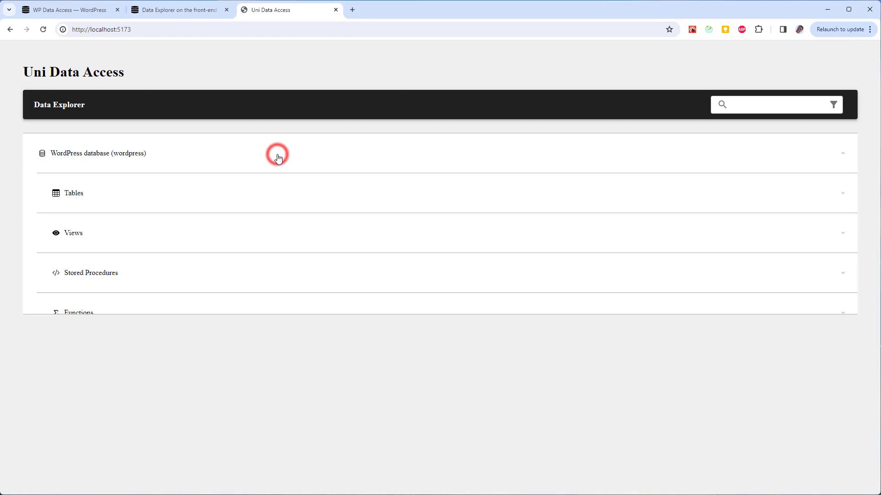
left_click(281, 186)
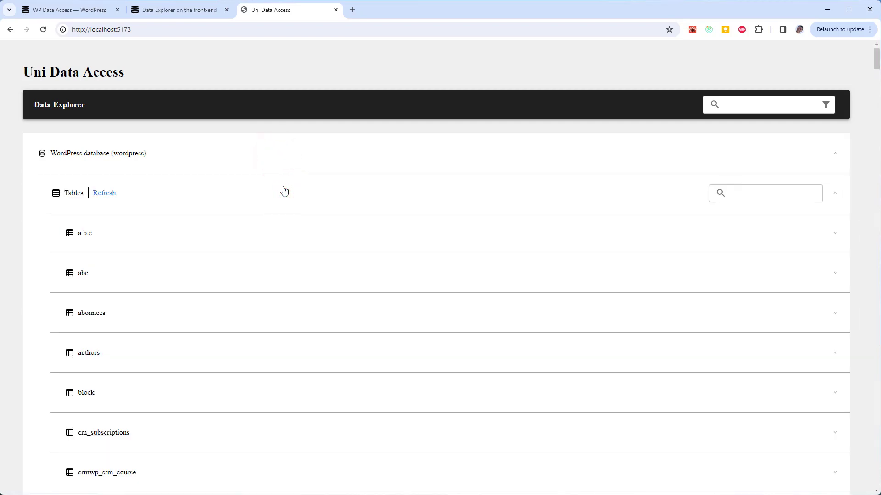
left_click(162, 355)
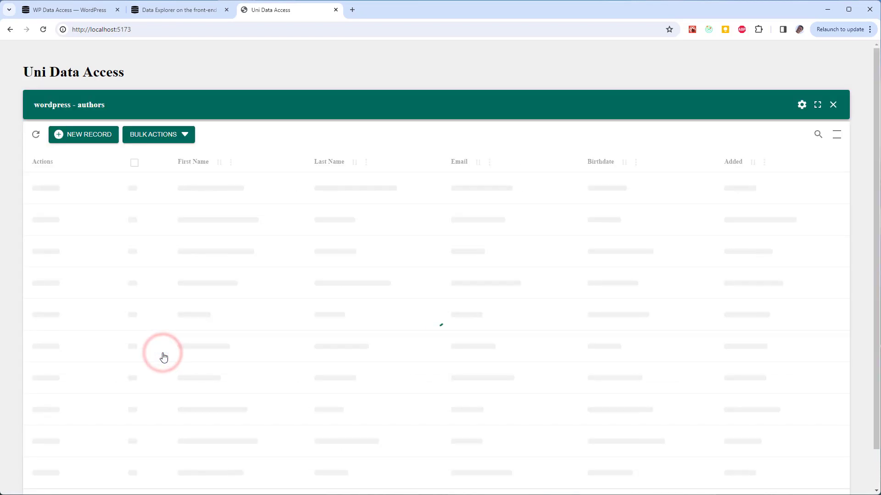
left_click(817, 105)
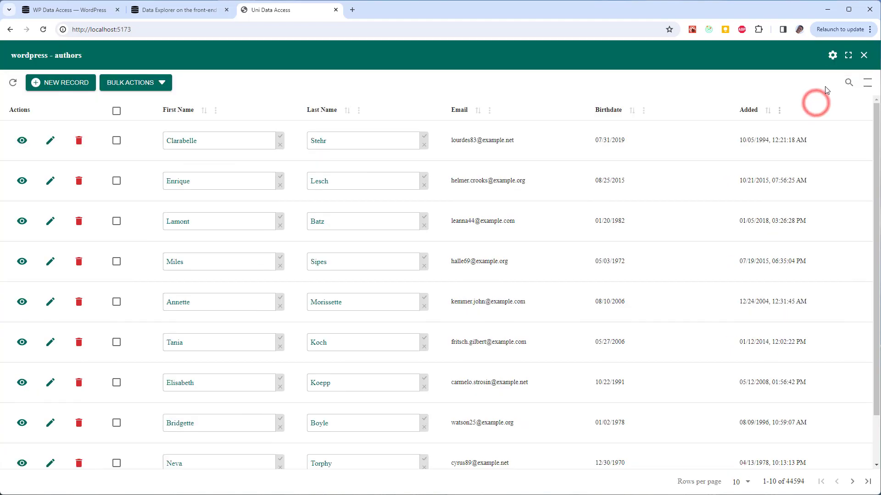
- Check Table Builder, edit Clarabelle and check Form Builder, then close the authors table
left_click(833, 56)
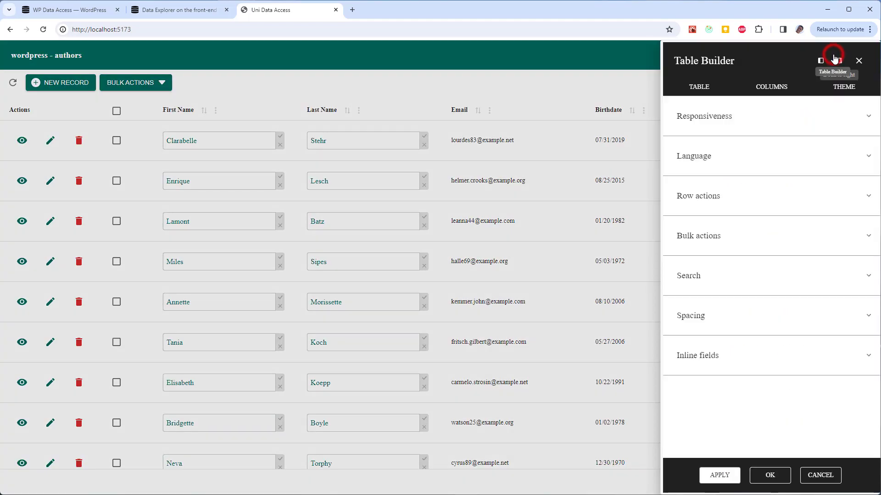
left_click(859, 61)
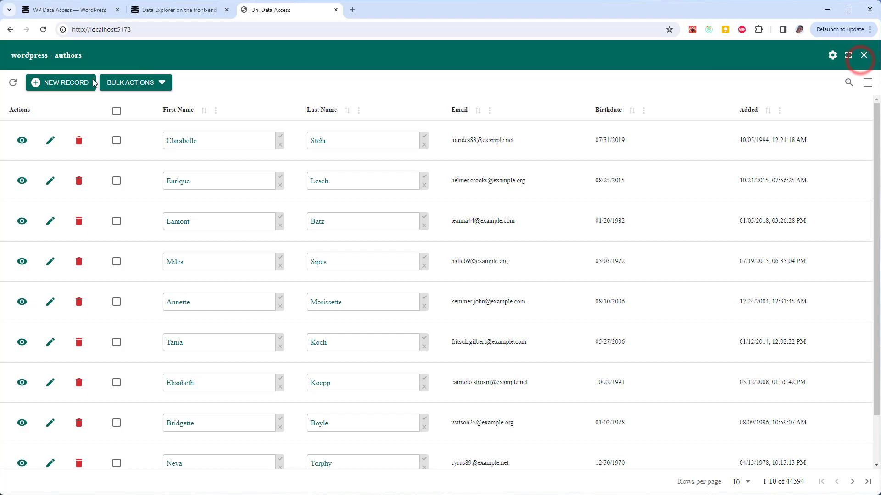
left_click(50, 140)
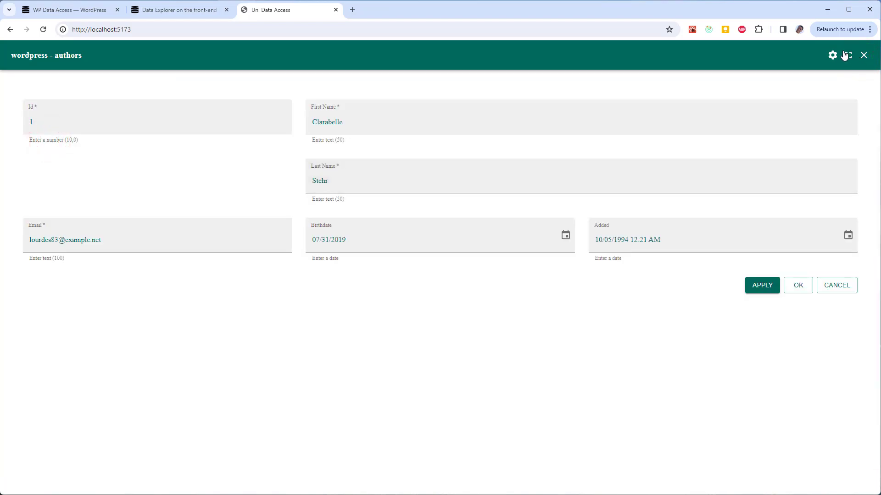
left_click(832, 55)
left_click(860, 62)
left_click(860, 56)
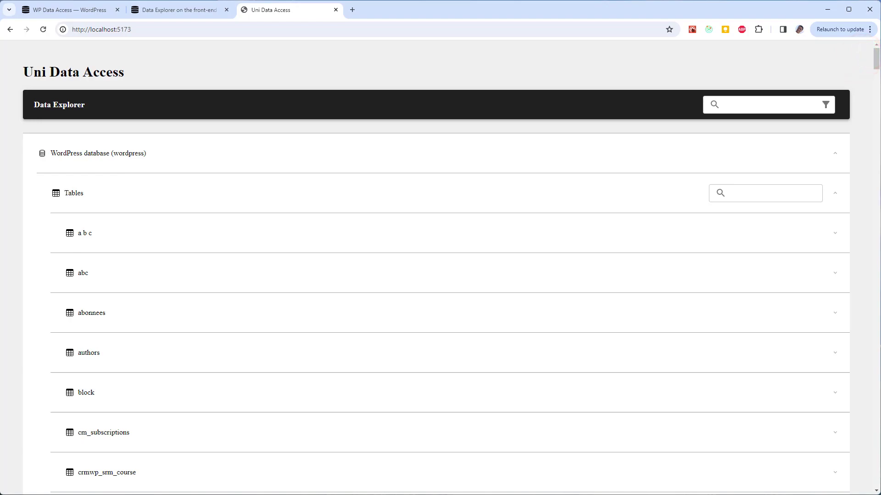